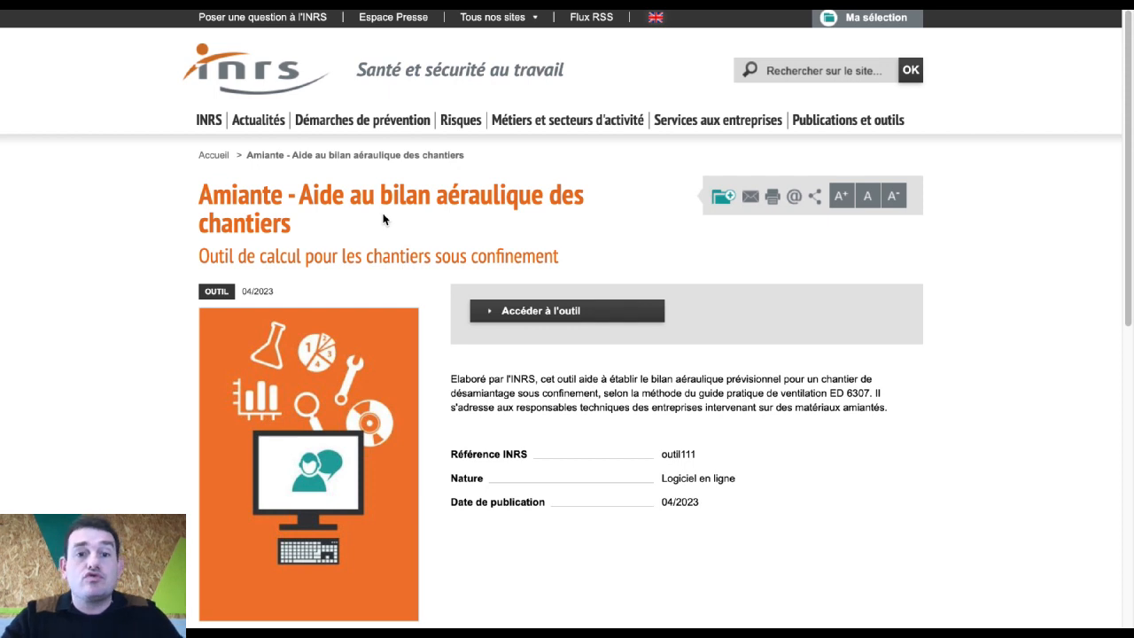
Step: Open the asbestos site airflow balance tool and acknowledge its Avertissement notice
{"action": "left_click", "coordinate": [521, 316]}
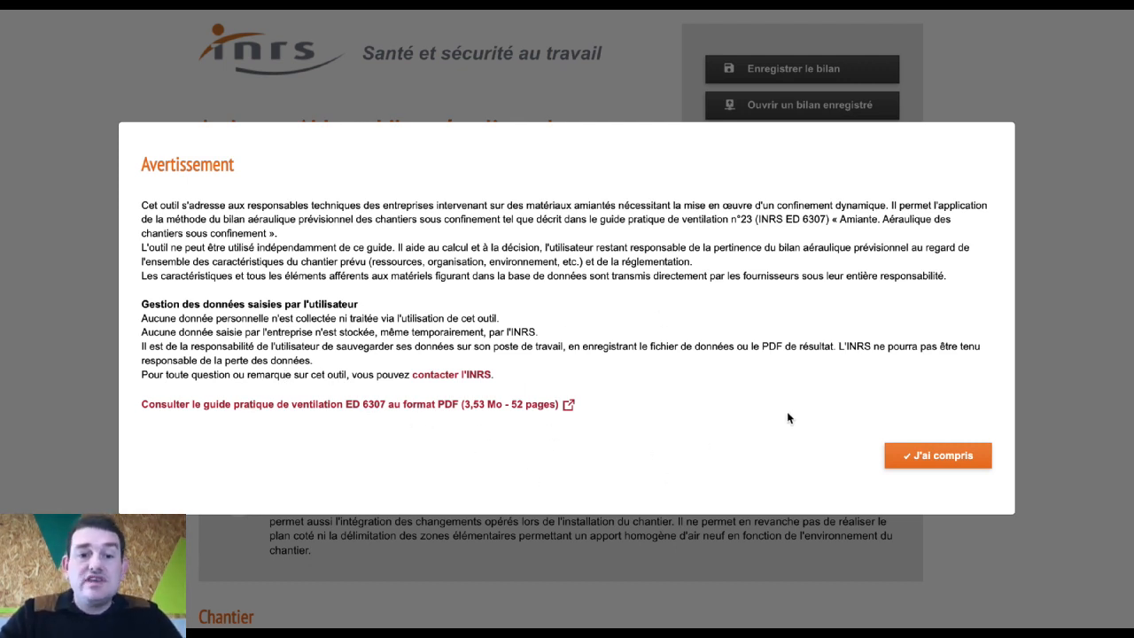
{"action": "left_click", "coordinate": [935, 456]}
Step: Name the site "Rennes" in the Chantier stage
{"action": "scroll", "coordinate": [752, 420], "scroll_direction": "down", "scroll_amount": 1}
{"action": "scroll", "coordinate": [752, 420], "scroll_direction": "down", "scroll_amount": 1}
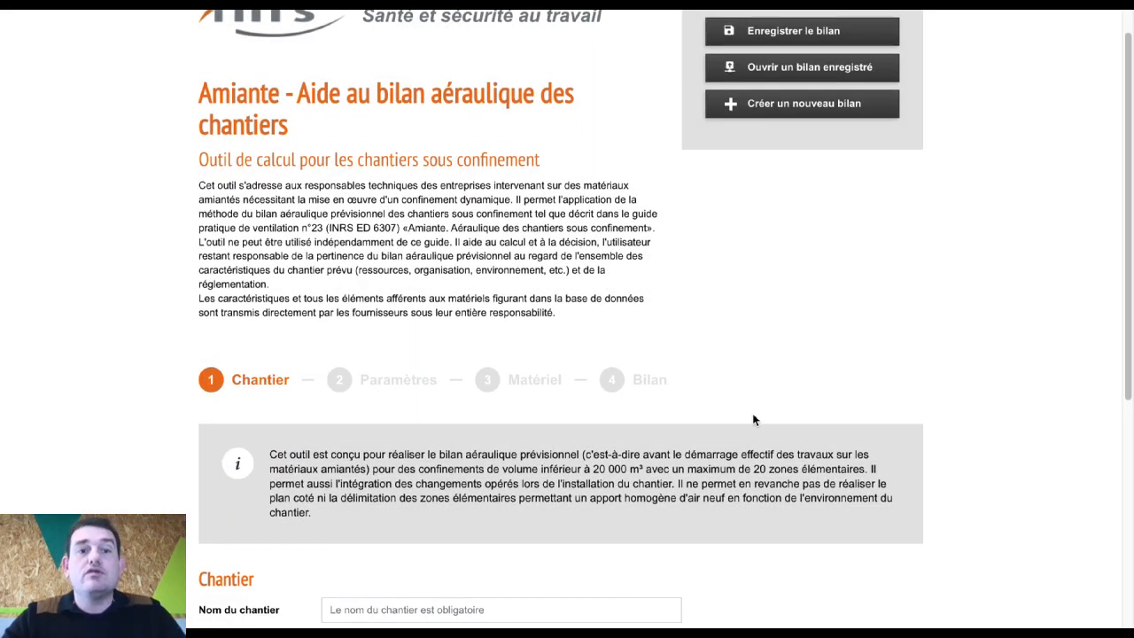
{"action": "scroll", "coordinate": [752, 420], "scroll_direction": "down", "scroll_amount": 5}
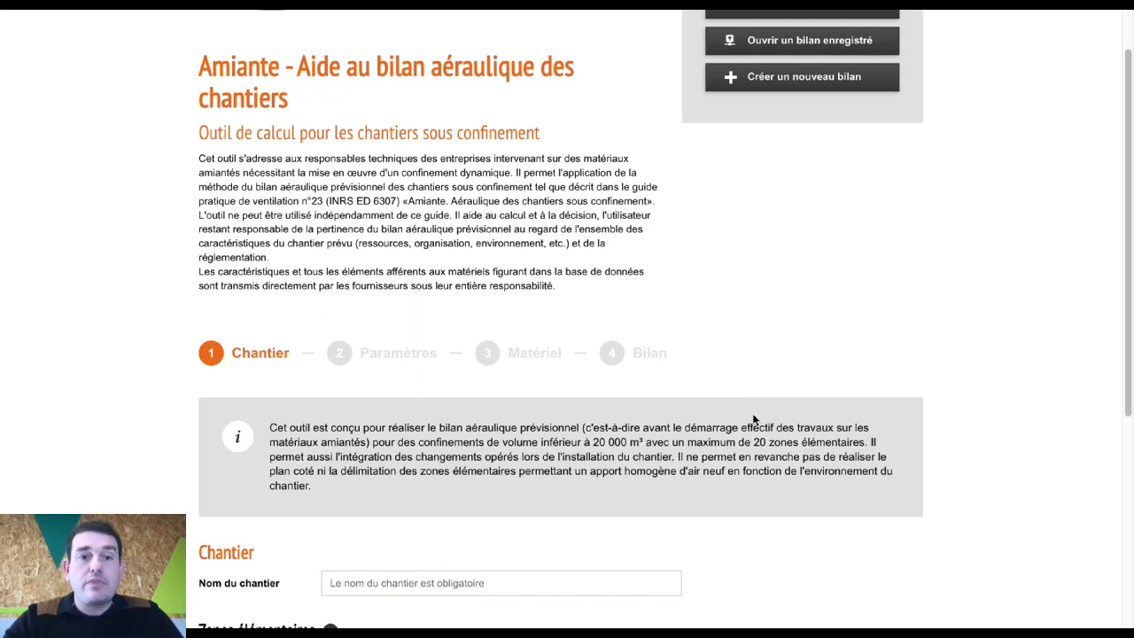
{"action": "scroll", "coordinate": [753, 413], "scroll_direction": "down", "scroll_amount": 3}
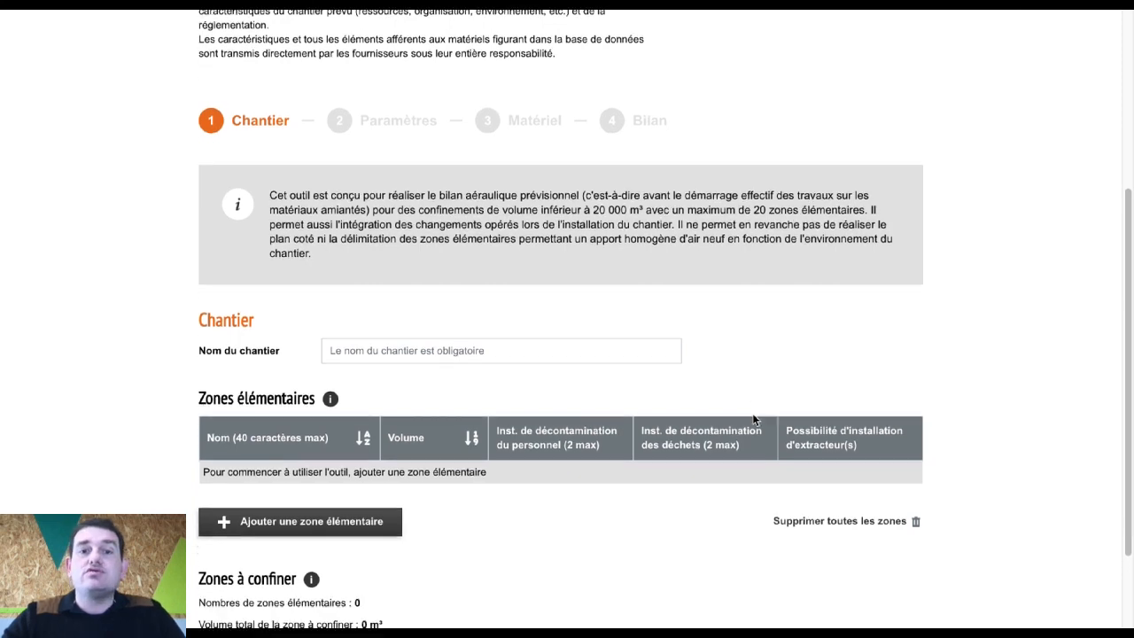
{"action": "scroll", "coordinate": [752, 413], "scroll_direction": "up", "scroll_amount": 1}
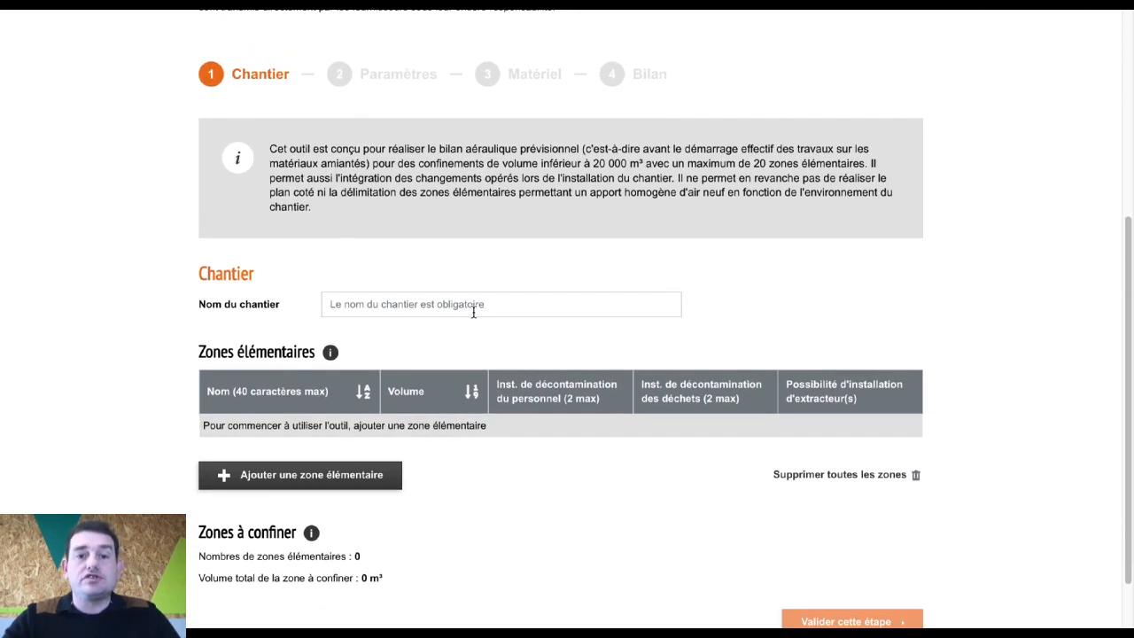
{"action": "left_click", "coordinate": [473, 305]}
{"action": "type", "text": "Re"}
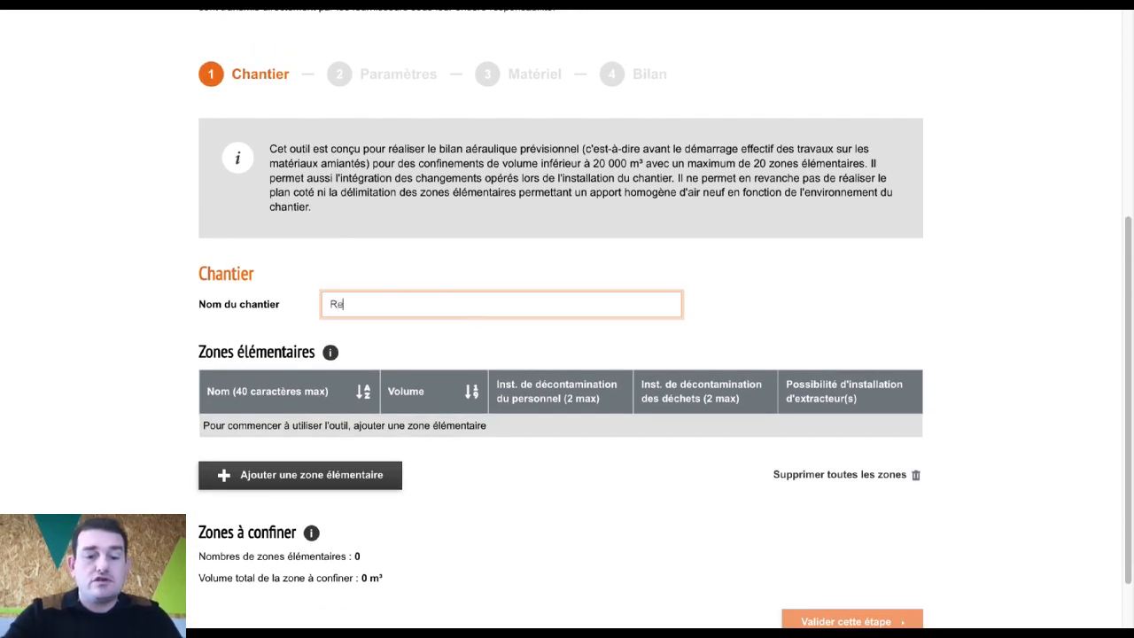
{"action": "type", "text": "nnes"}
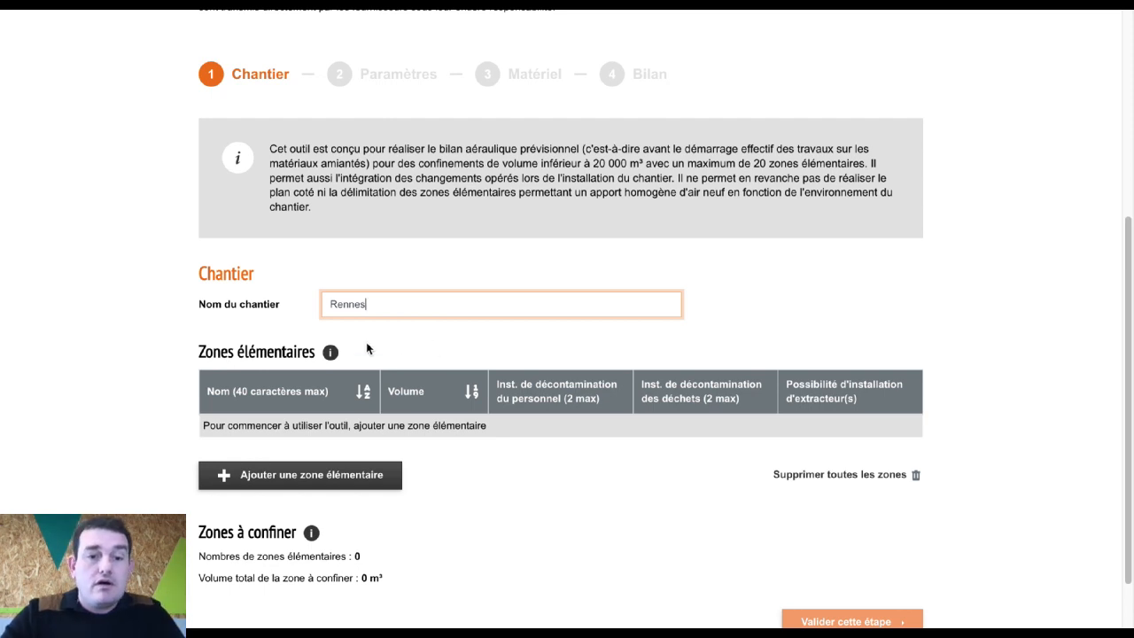
Step: Add an elementary zone named Z1 with a volume of 120 m³ and waste decontamination installation set to Non
{"action": "left_click", "coordinate": [331, 483]}
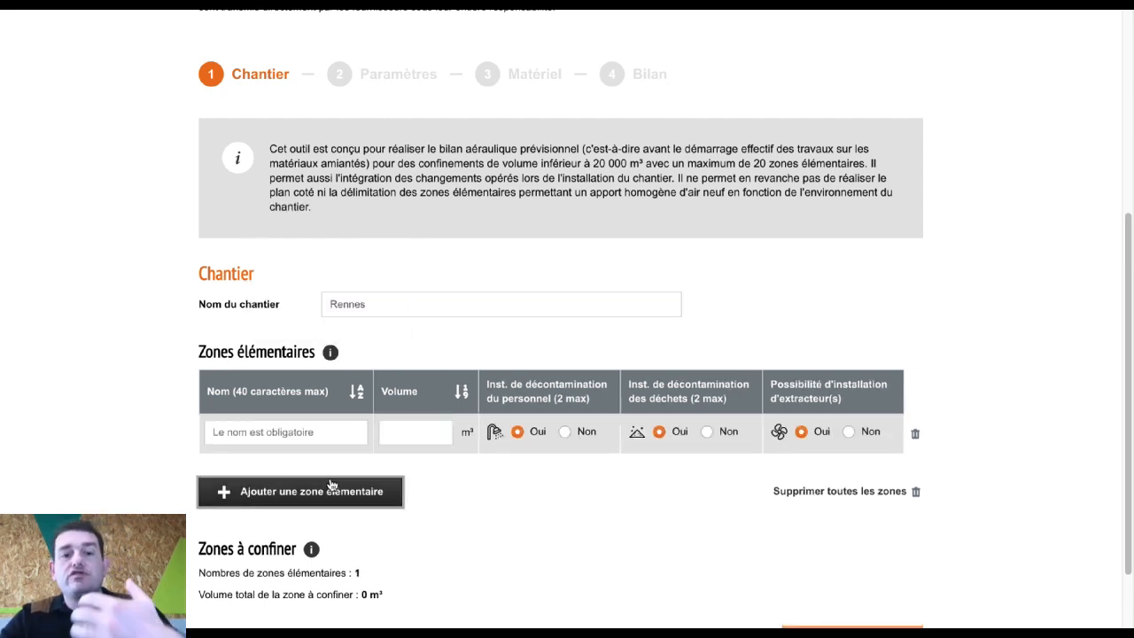
{"action": "left_click", "coordinate": [249, 431]}
{"action": "type", "text": "Z"}
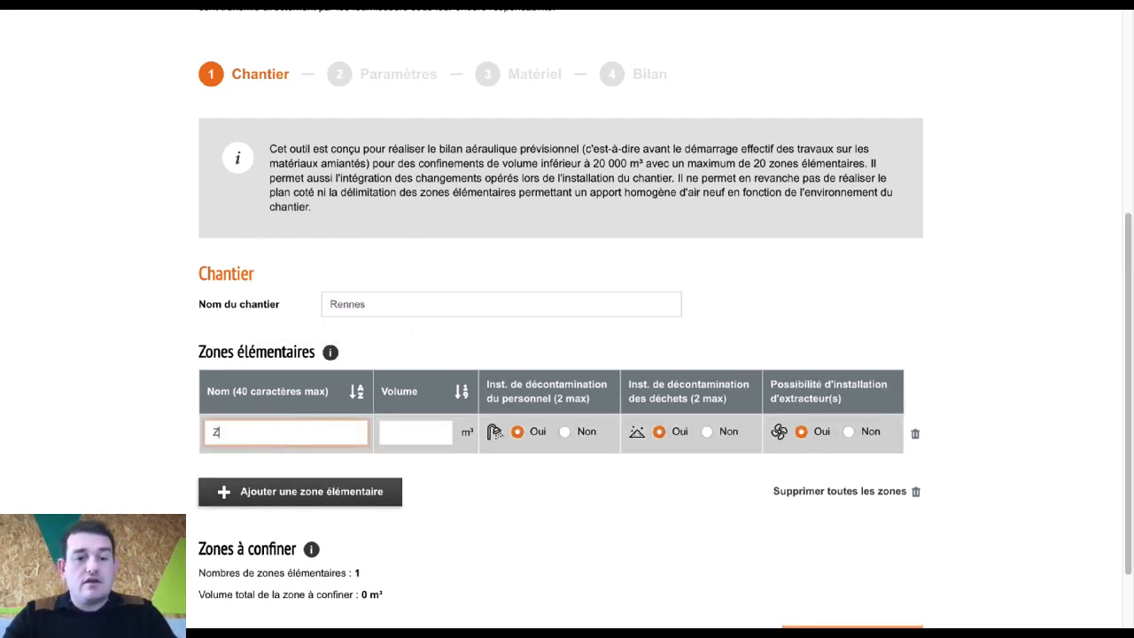
{"action": "type", "text": "1"}
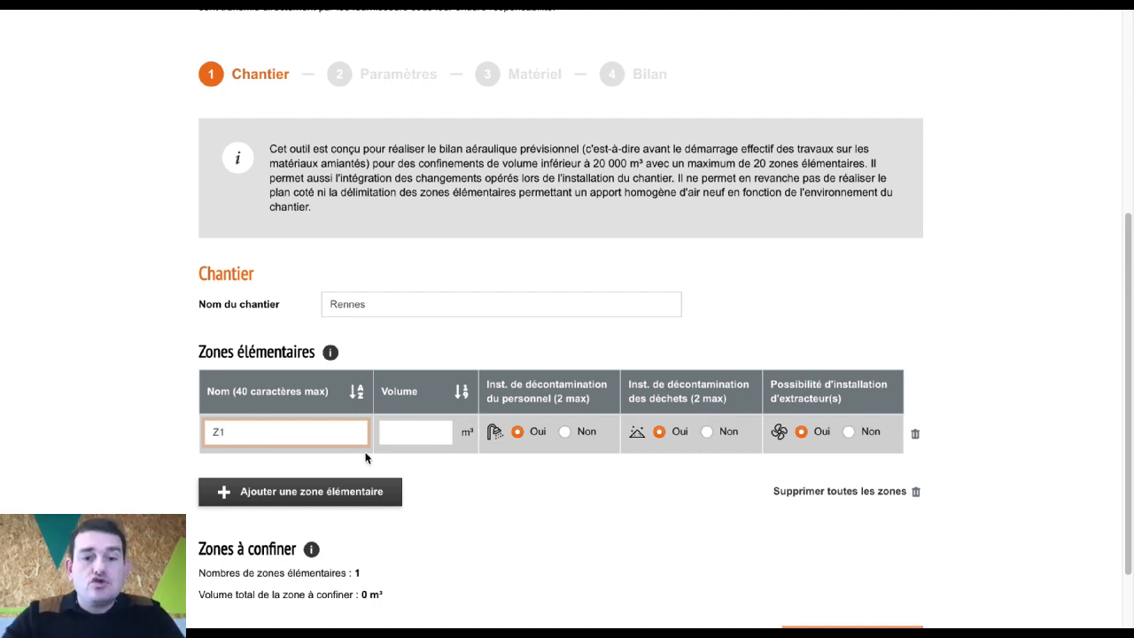
{"action": "left_click", "coordinate": [397, 433]}
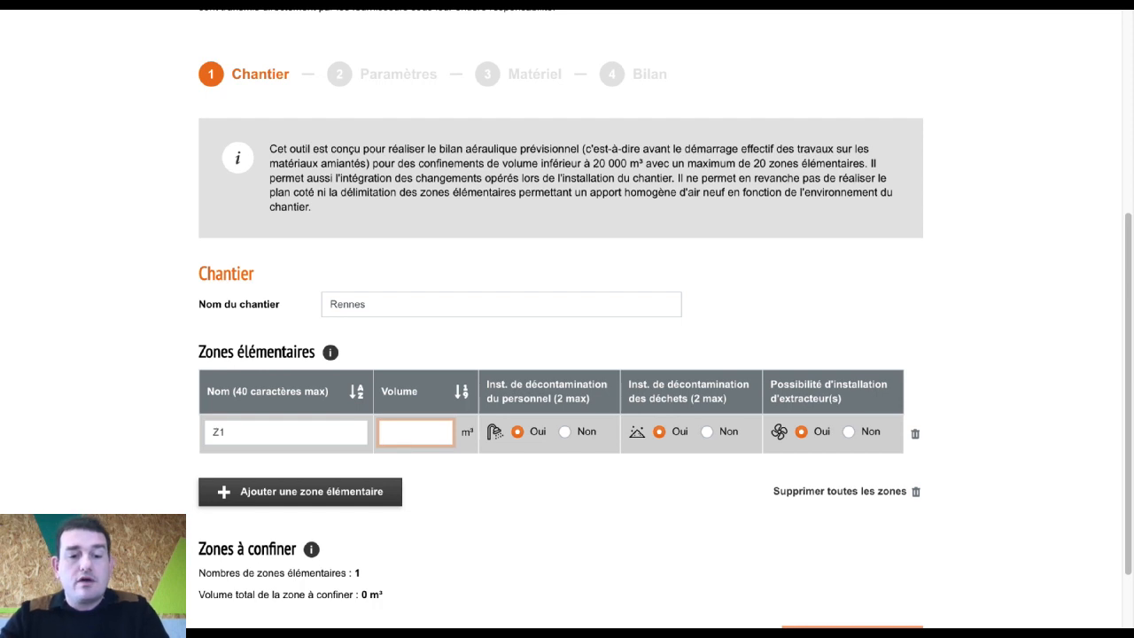
{"action": "type", "text": "20"}
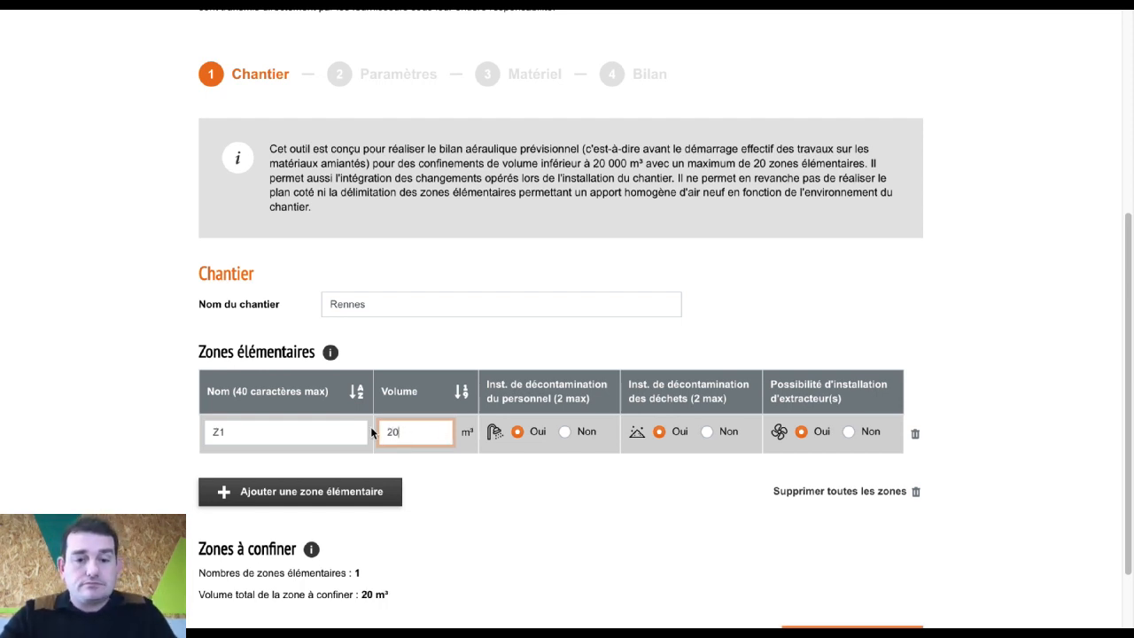
{"action": "type", "text": "1"}
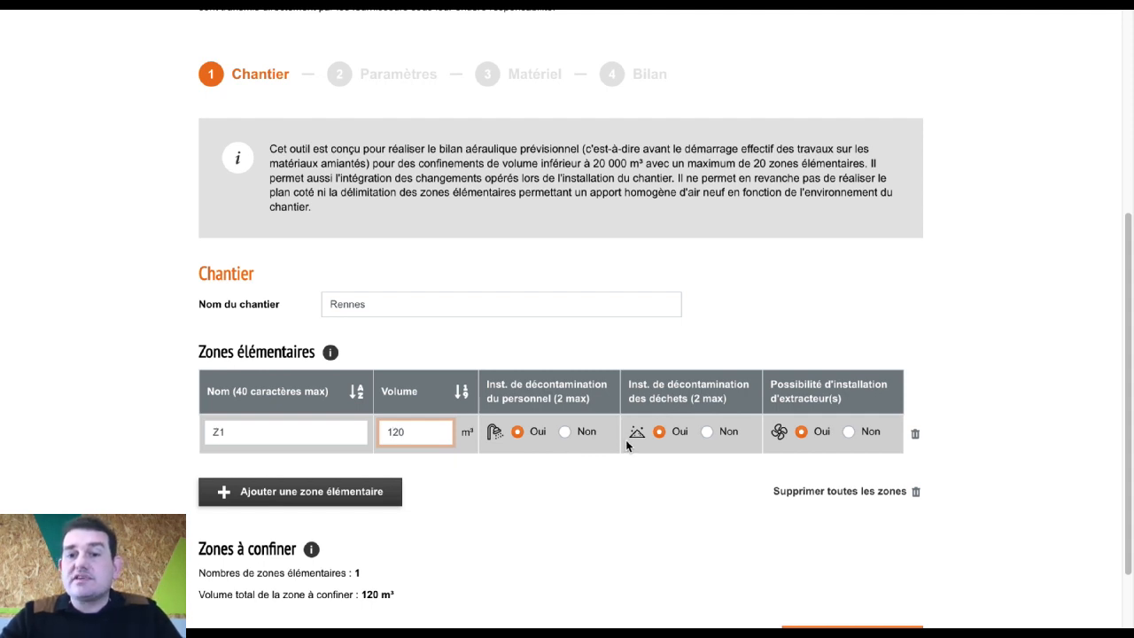
{"action": "left_click", "coordinate": [720, 432]}
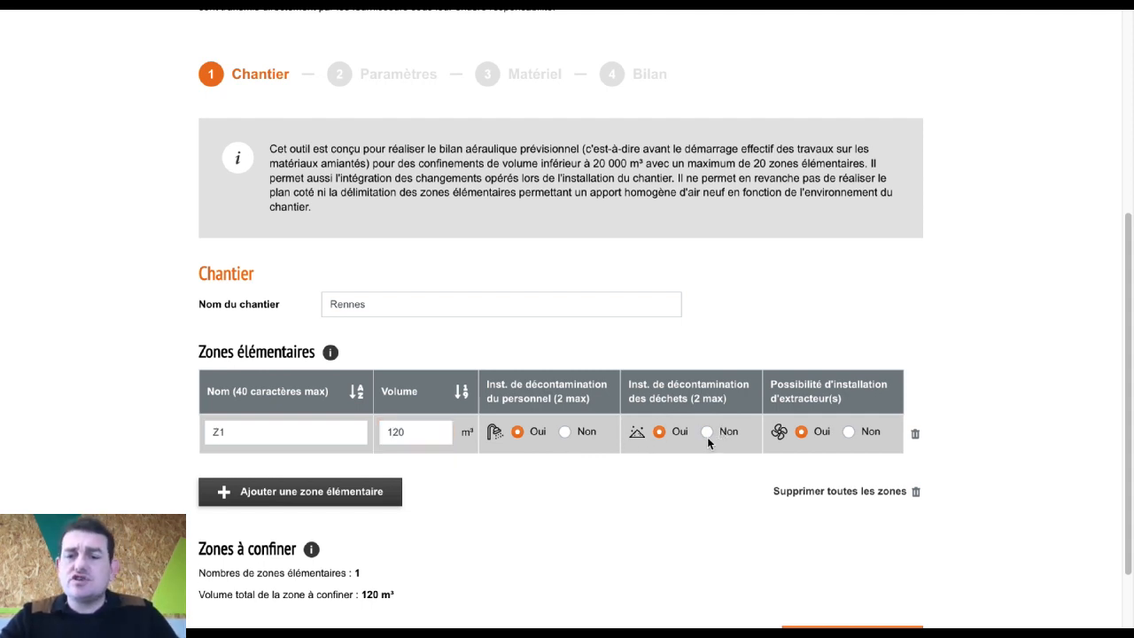
{"action": "left_click", "coordinate": [707, 437]}
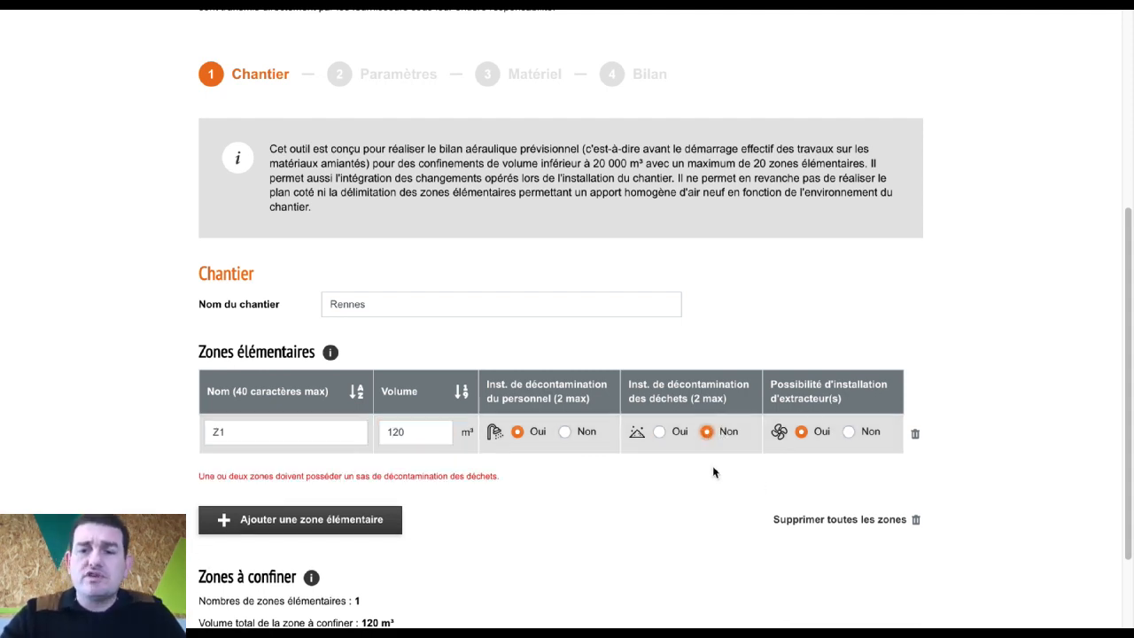
Step: Add a second elementary zone named Z2 with a volume of 100 m³ and waste decontamination installation set to Oui
{"action": "left_click", "coordinate": [266, 520]}
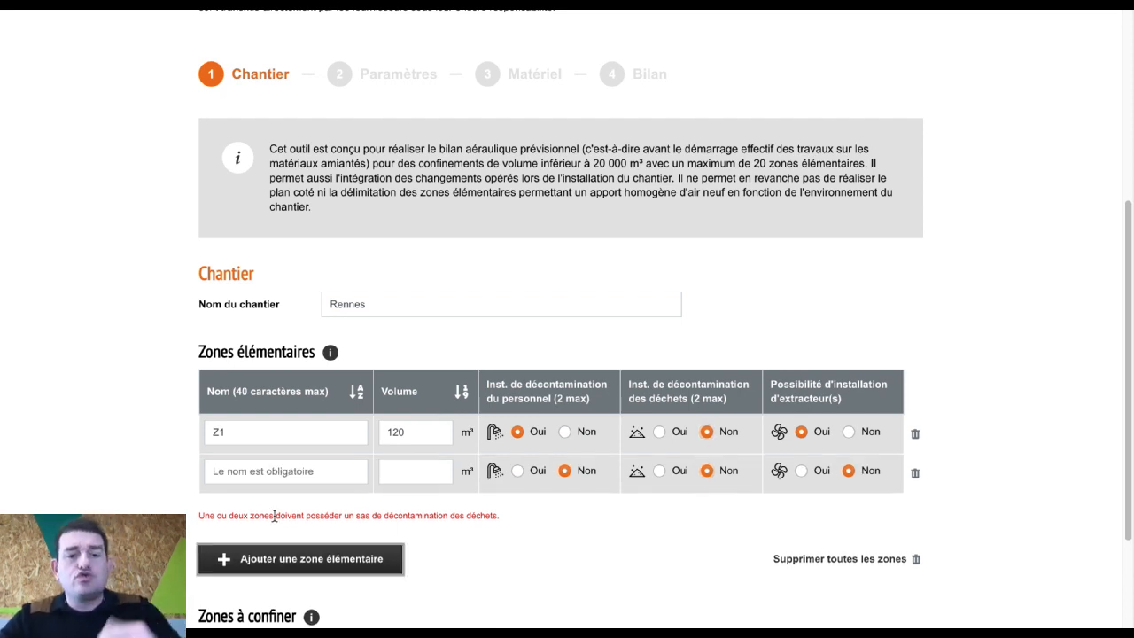
{"action": "left_click", "coordinate": [283, 478]}
{"action": "type", "text": "Z2"}
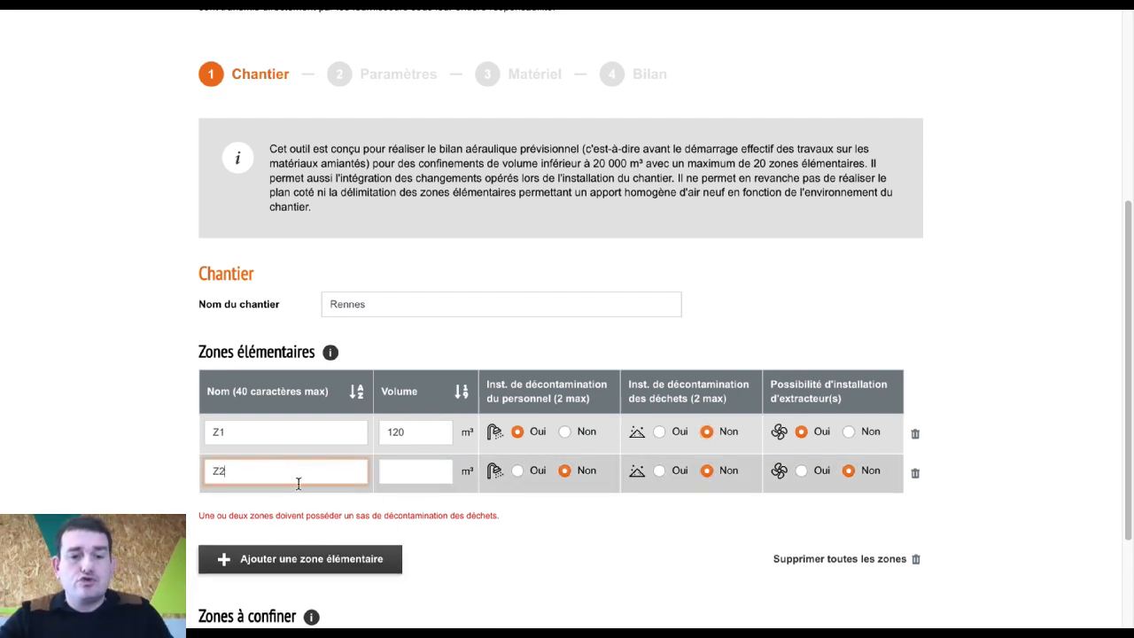
{"action": "left_click", "coordinate": [409, 479]}
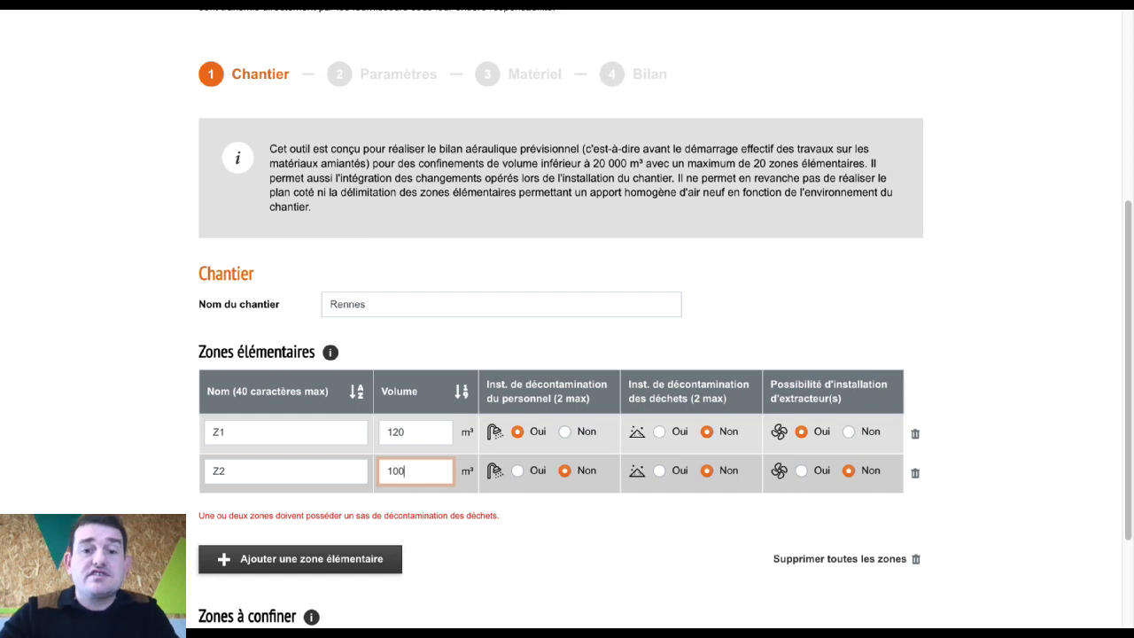
{"action": "left_click", "coordinate": [660, 470]}
Step: Check the total volume of the zones to confine and validate the Chantier stage
{"action": "scroll", "coordinate": [671, 563], "scroll_direction": "down", "scroll_amount": 1}
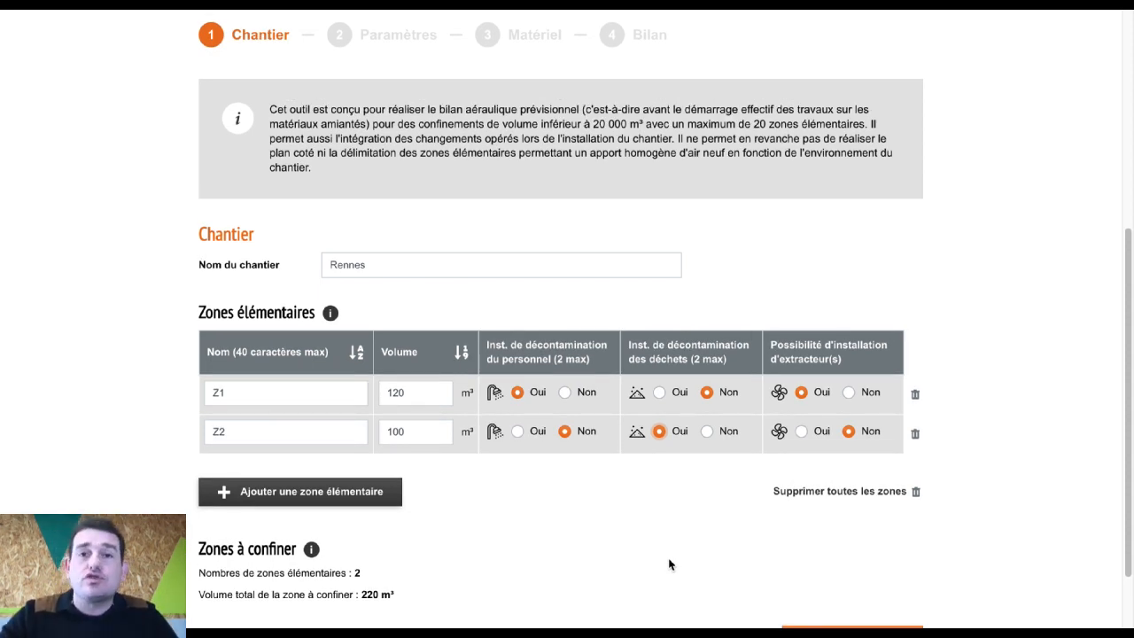
{"action": "scroll", "coordinate": [669, 565], "scroll_direction": "down", "scroll_amount": 1}
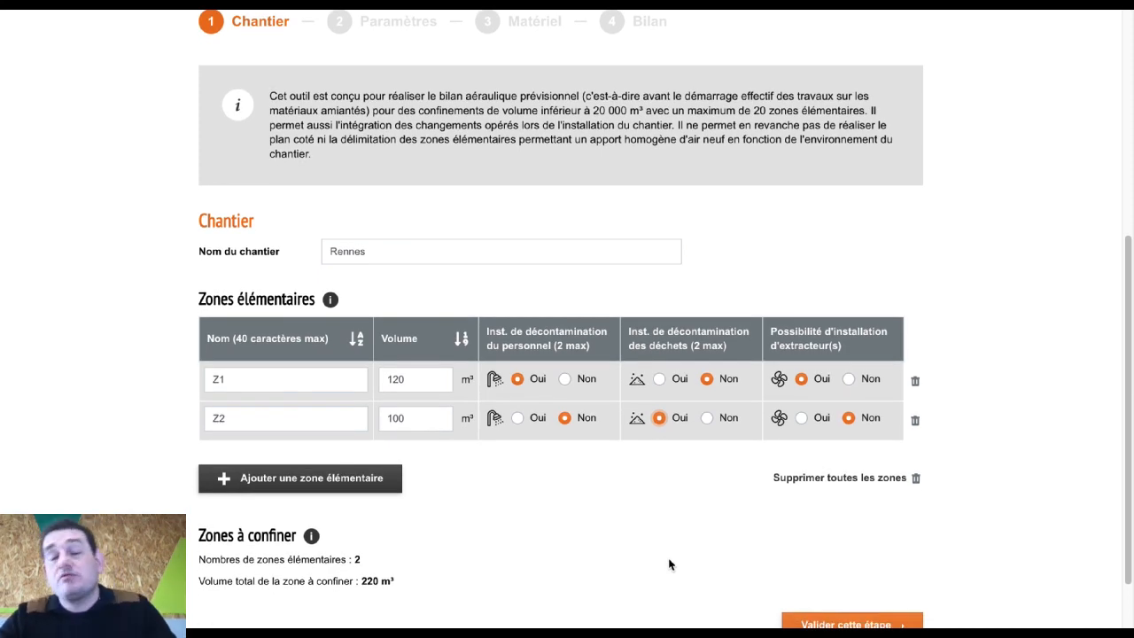
{"action": "scroll", "coordinate": [669, 565], "scroll_direction": "down", "scroll_amount": 2}
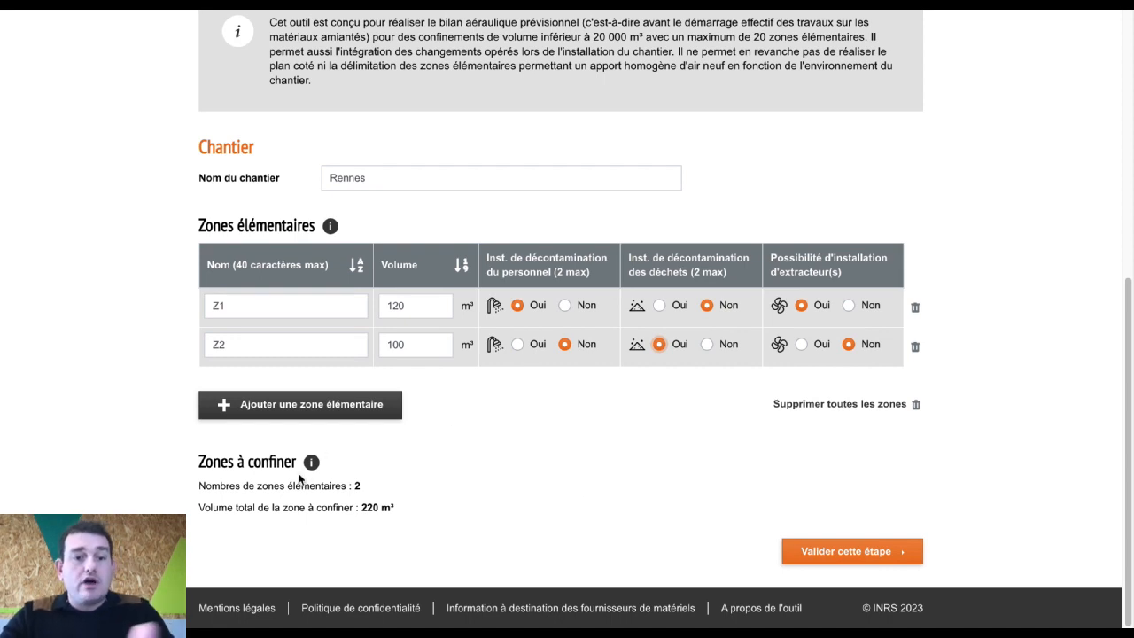
{"action": "left_click_drag", "start_coordinate": [342, 502], "coordinate": [415, 506]}
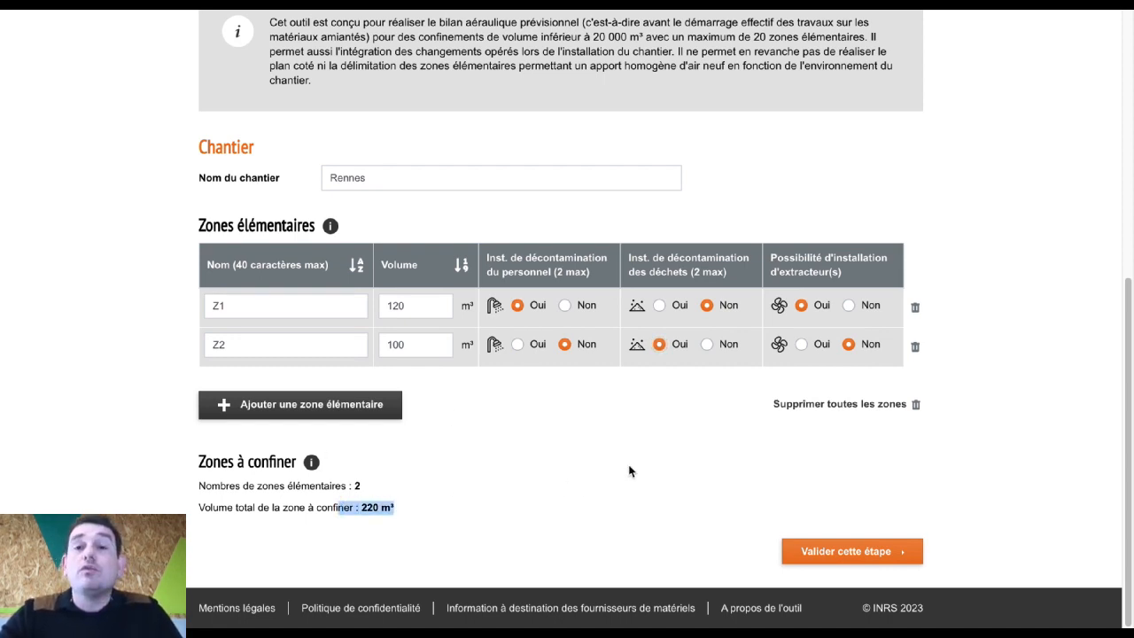
{"action": "left_click", "coordinate": [852, 563]}
Step: Set the dust level (Niveau d'empoussièrement) to 4000 f/L in the renewal rate parameters
{"action": "scroll", "coordinate": [853, 564], "scroll_direction": "down", "scroll_amount": 3}
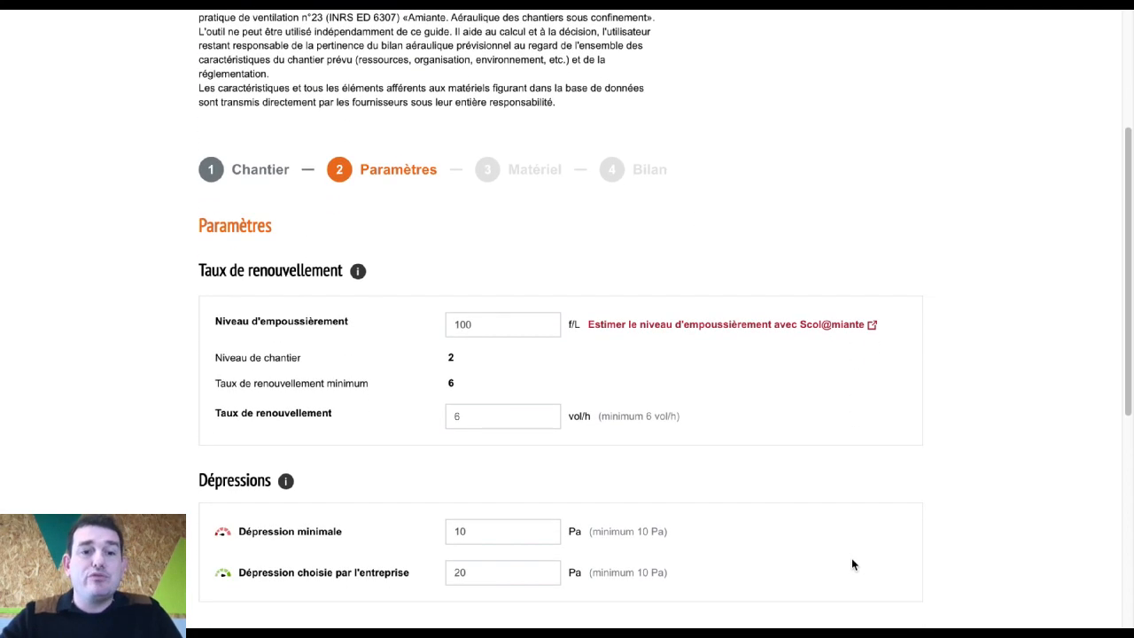
{"action": "left_click", "coordinate": [498, 319]}
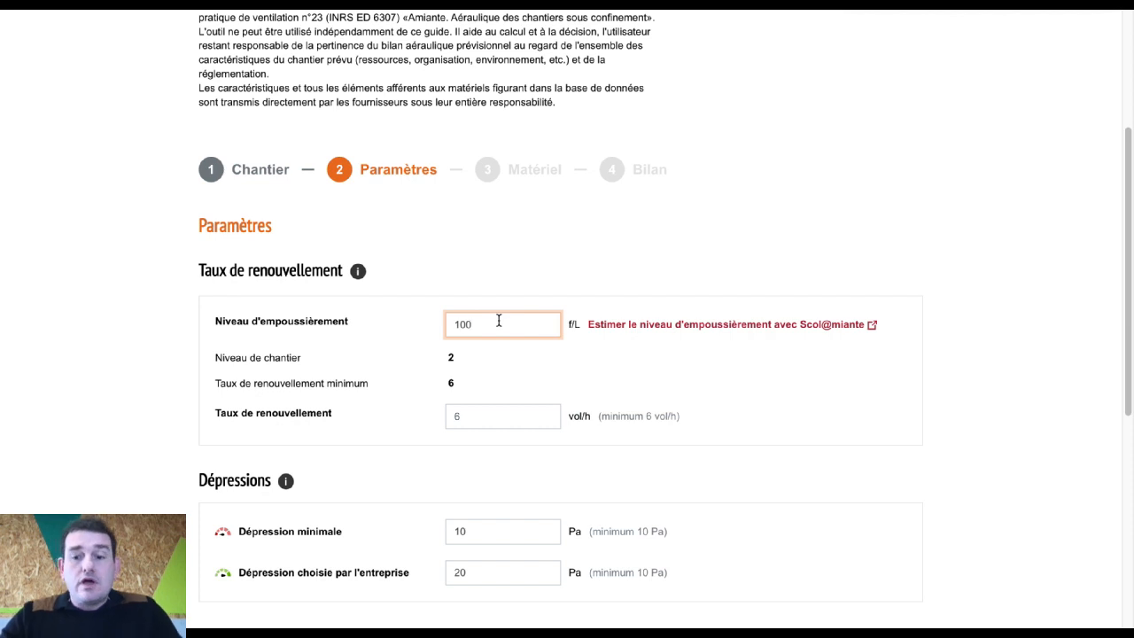
{"action": "key", "text": "BackSpace"}
{"action": "key", "text": "BackSpace"}
{"action": "key", "text": "BackSpace"}
{"action": "type", "text": "4000"}
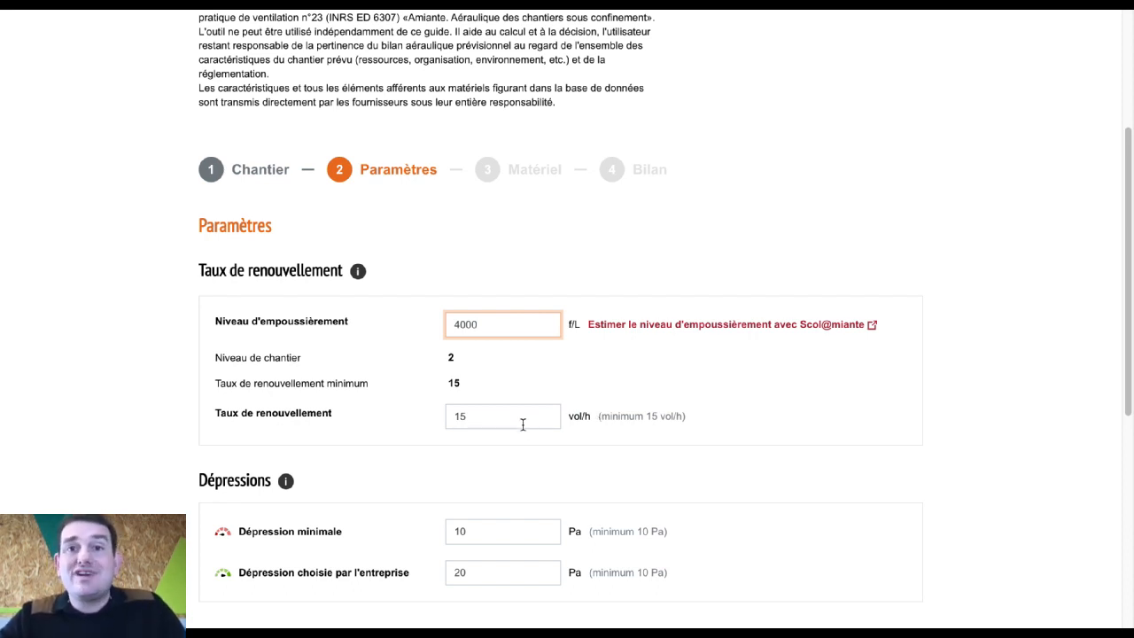
Step: Answer Oui to whether the confinement is difficult to achieve in the confinement type parameters
{"action": "scroll", "coordinate": [523, 429], "scroll_direction": "down", "scroll_amount": 2}
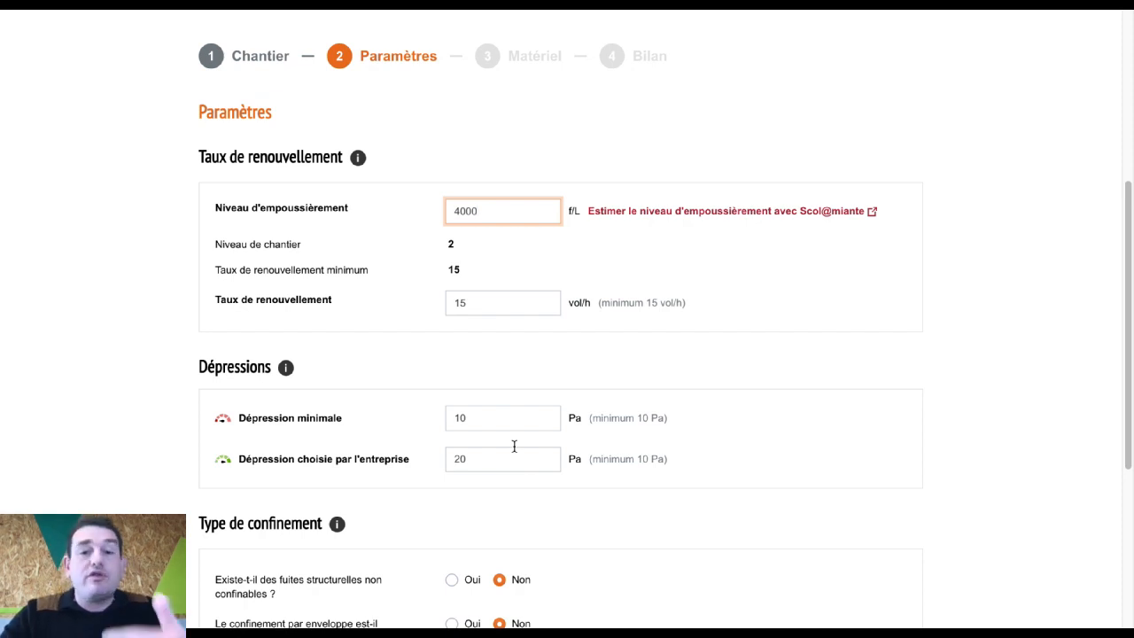
{"action": "scroll", "coordinate": [513, 446], "scroll_direction": "down", "scroll_amount": 2}
{"action": "scroll", "coordinate": [514, 446], "scroll_direction": "down", "scroll_amount": 1}
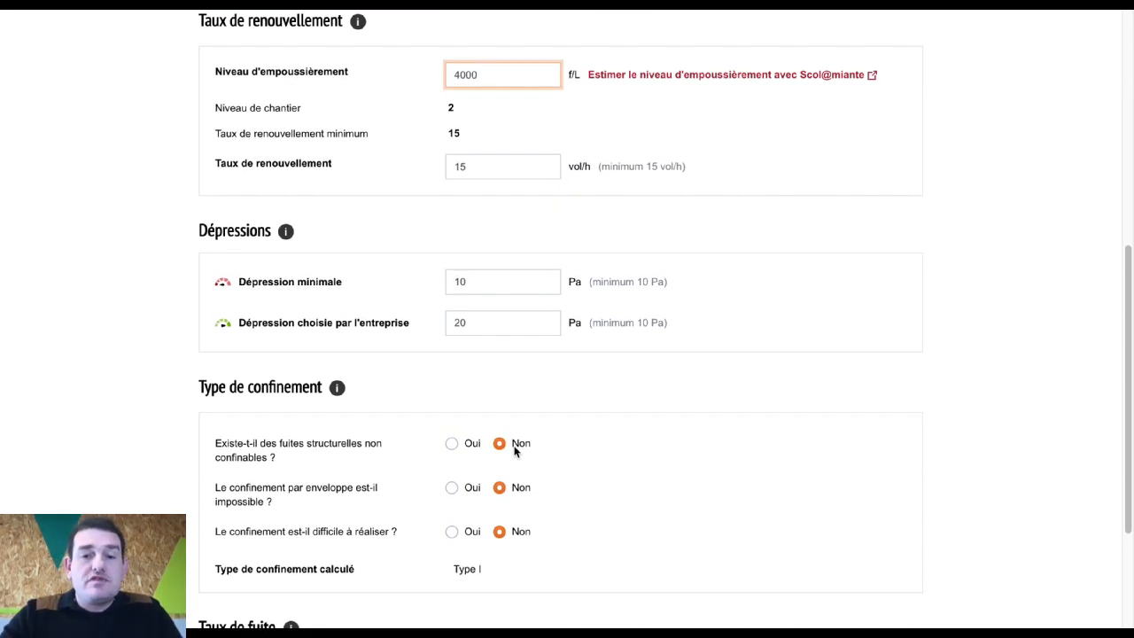
{"action": "scroll", "coordinate": [514, 450], "scroll_direction": "down", "scroll_amount": 2}
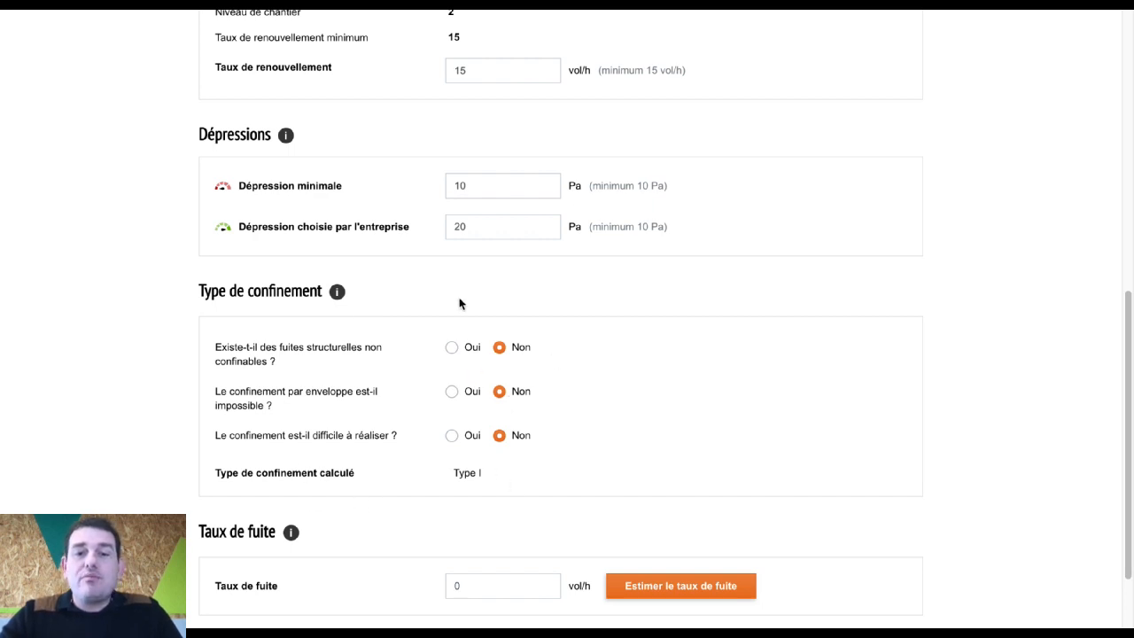
{"action": "scroll", "coordinate": [436, 413], "scroll_direction": "down", "scroll_amount": 1}
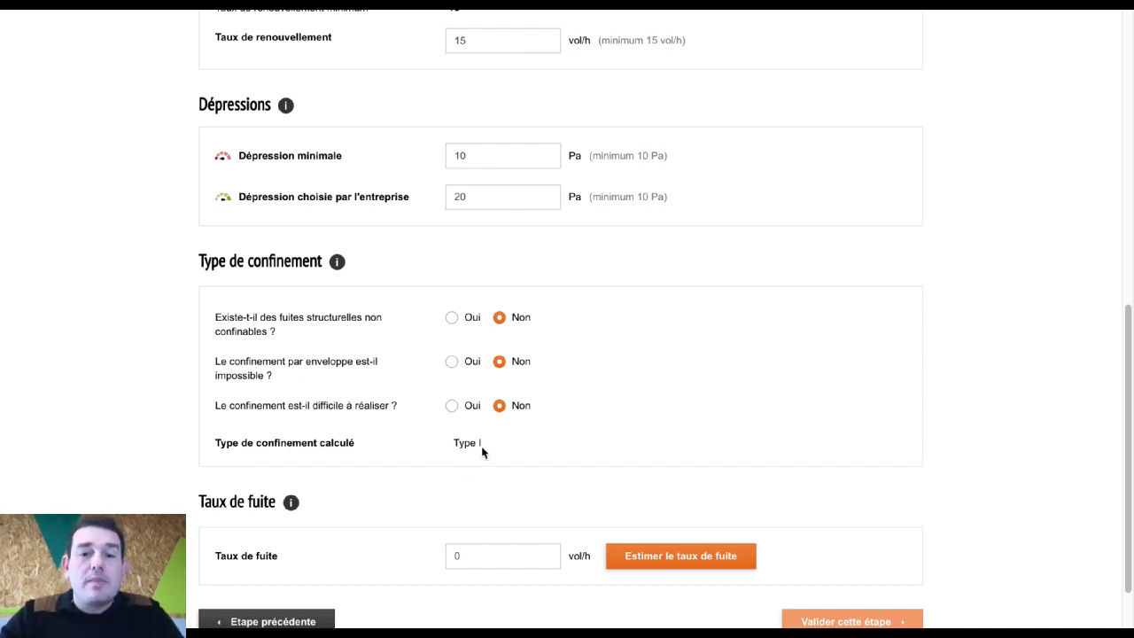
{"action": "scroll", "coordinate": [481, 450], "scroll_direction": "down", "scroll_amount": 1}
{"action": "left_click", "coordinate": [452, 396]}
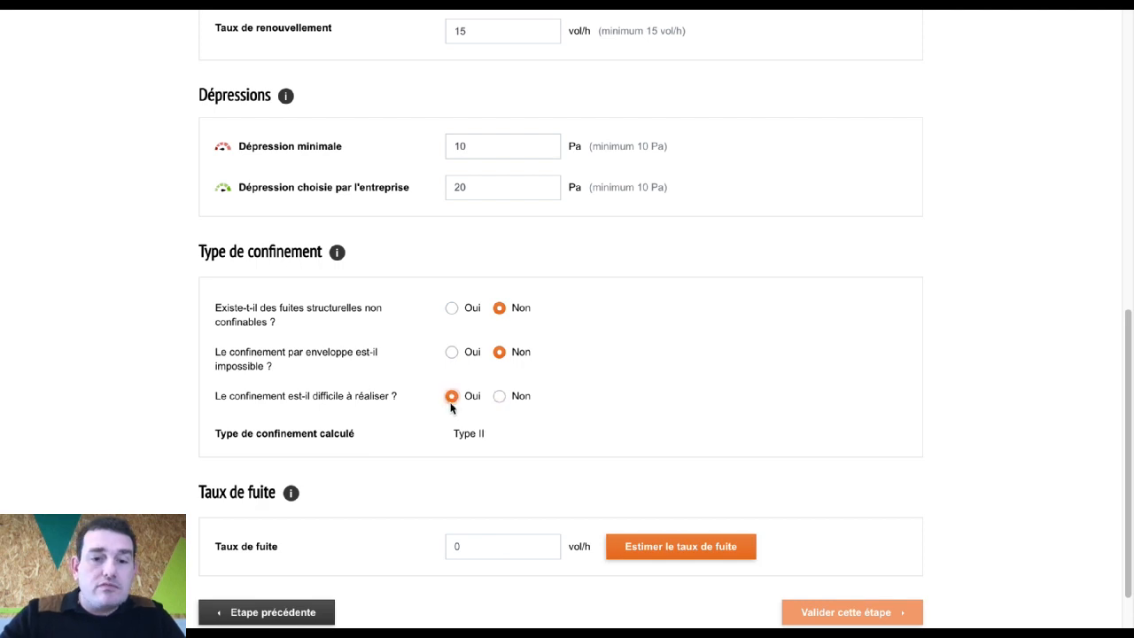
Step: Have the leak rate estimated for the calculated confinement type and validate the Paramètres stage
{"action": "scroll", "coordinate": [456, 417], "scroll_direction": "down", "scroll_amount": 2}
{"action": "left_click_drag", "start_coordinate": [459, 381], "coordinate": [484, 381]}
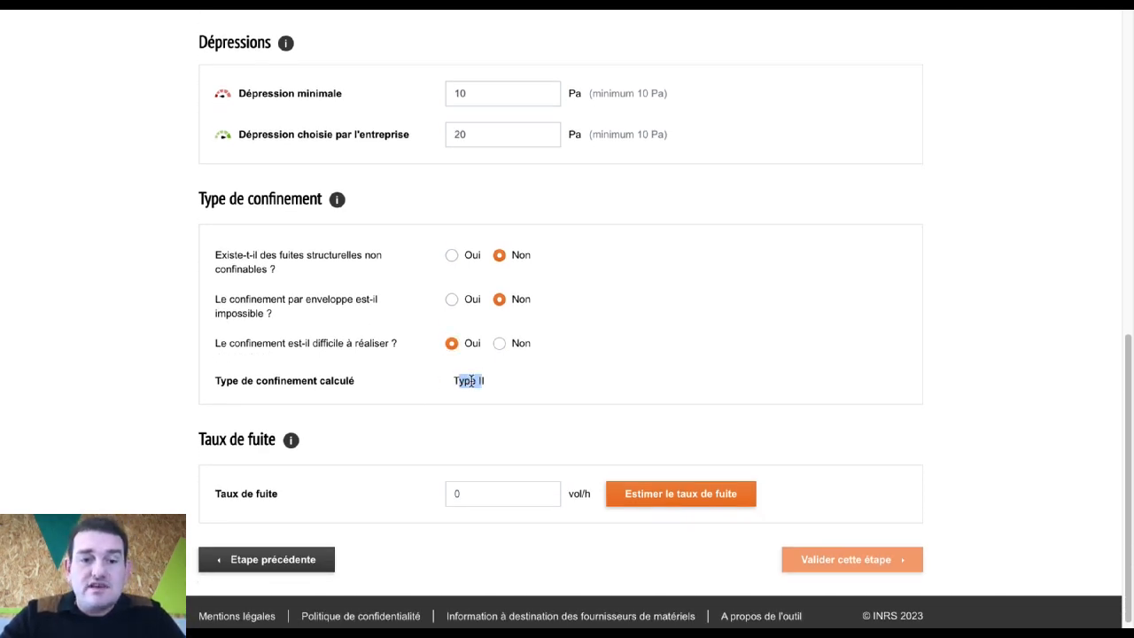
{"action": "left_click", "coordinate": [662, 510]}
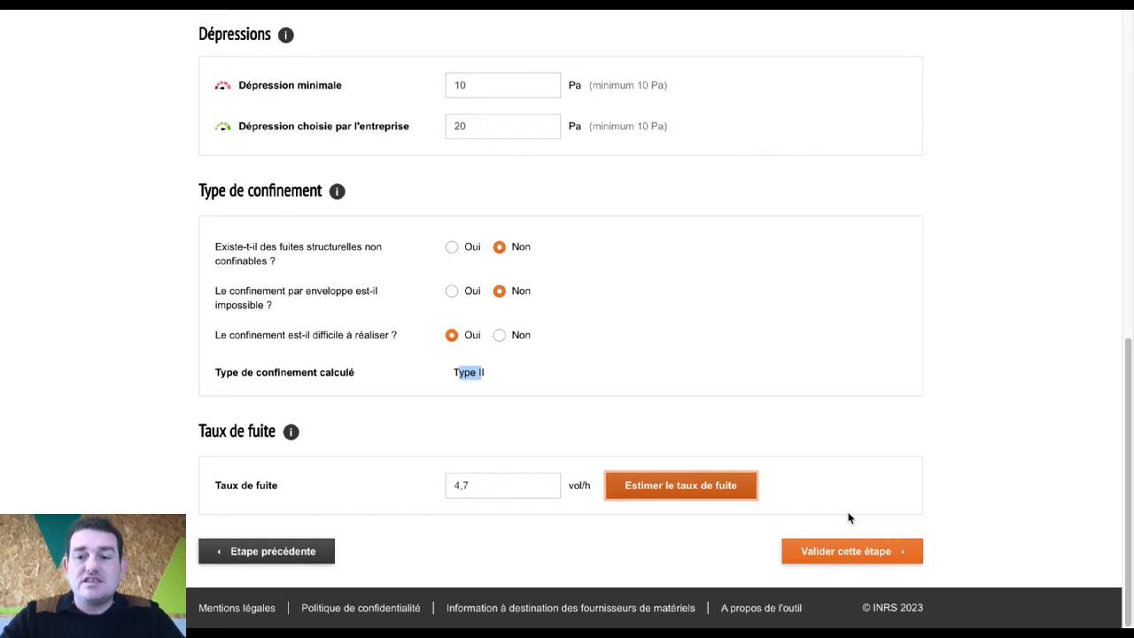
{"action": "left_click", "coordinate": [864, 559]}
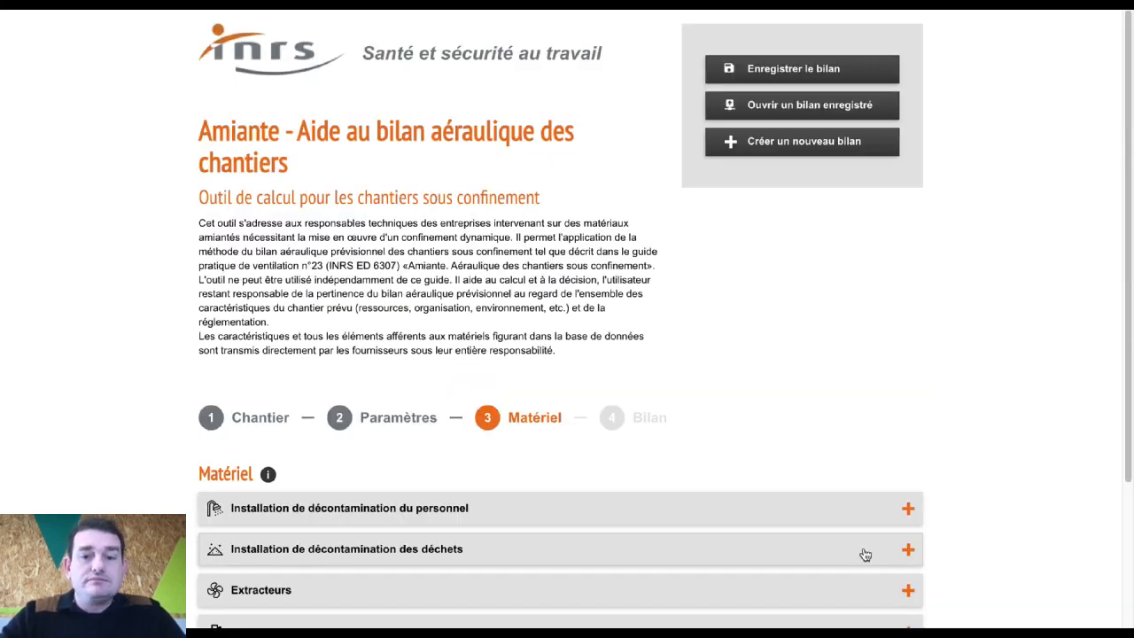
Step: Browse the existing personnel decontamination installations for zone Z1 and choose the Lapro Airway Elite 80 MKII
{"action": "scroll", "coordinate": [865, 555], "scroll_direction": "down", "scroll_amount": 1}
{"action": "scroll", "coordinate": [866, 555], "scroll_direction": "down", "scroll_amount": 1}
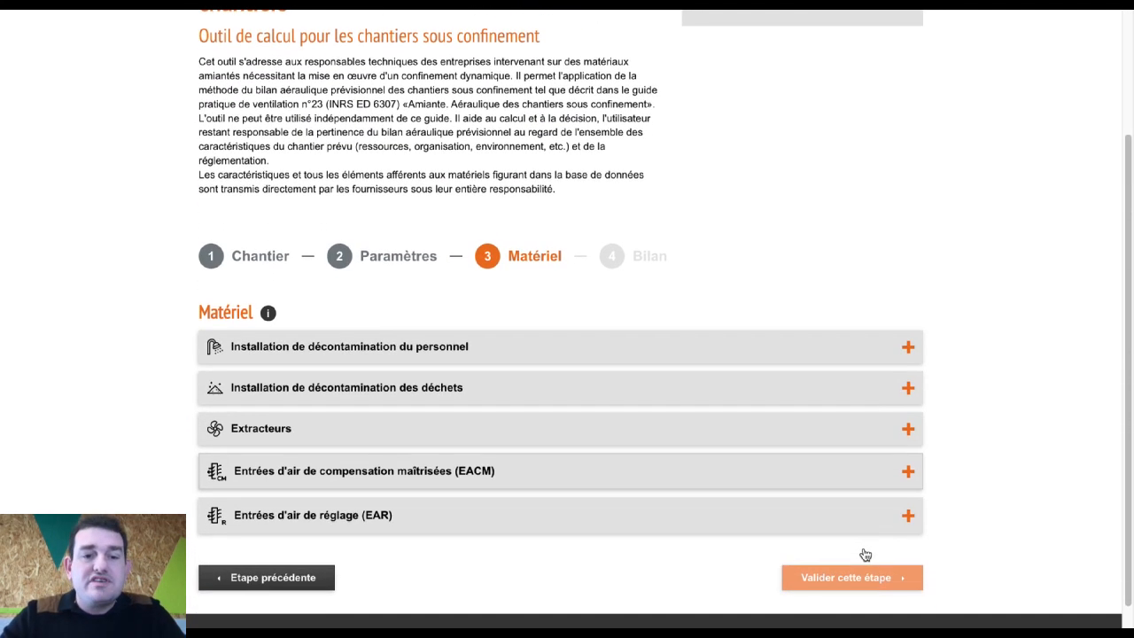
{"action": "left_click", "coordinate": [330, 352]}
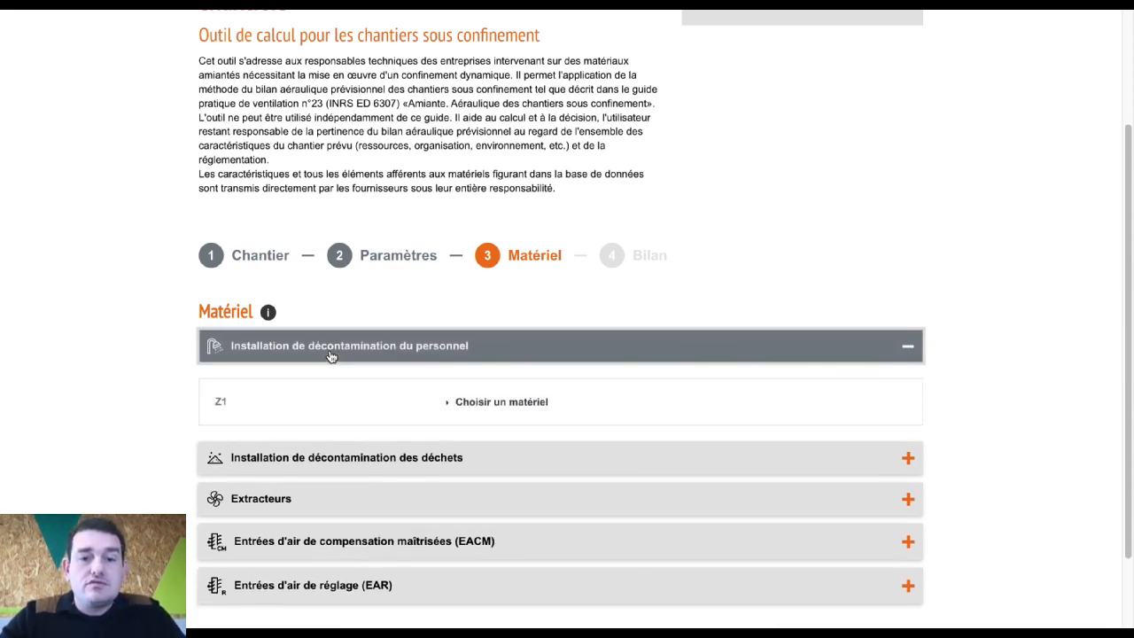
{"action": "left_click", "coordinate": [497, 403]}
{"action": "scroll", "coordinate": [497, 408], "scroll_direction": "down", "scroll_amount": 5}
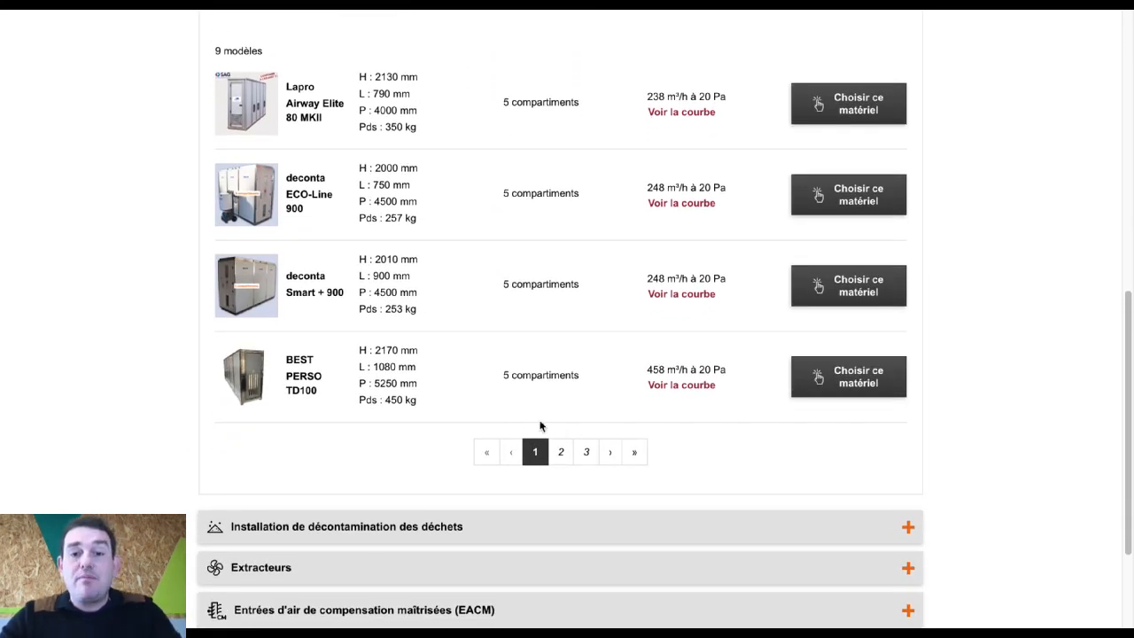
{"action": "left_click", "coordinate": [589, 465]}
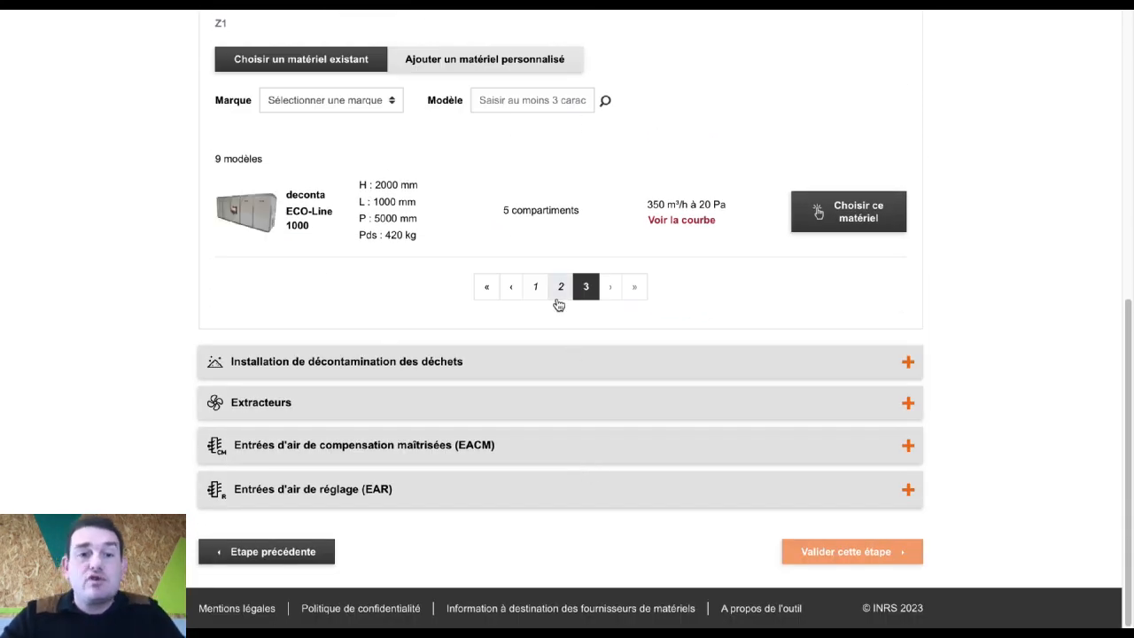
{"action": "left_click", "coordinate": [559, 293]}
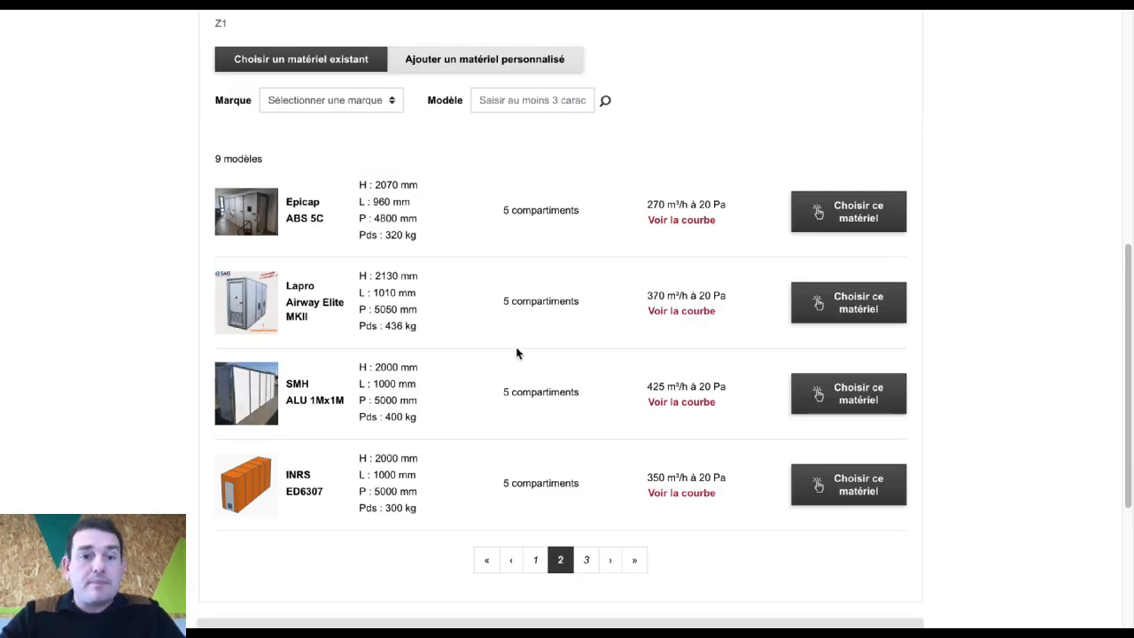
{"action": "left_click", "coordinate": [545, 560]}
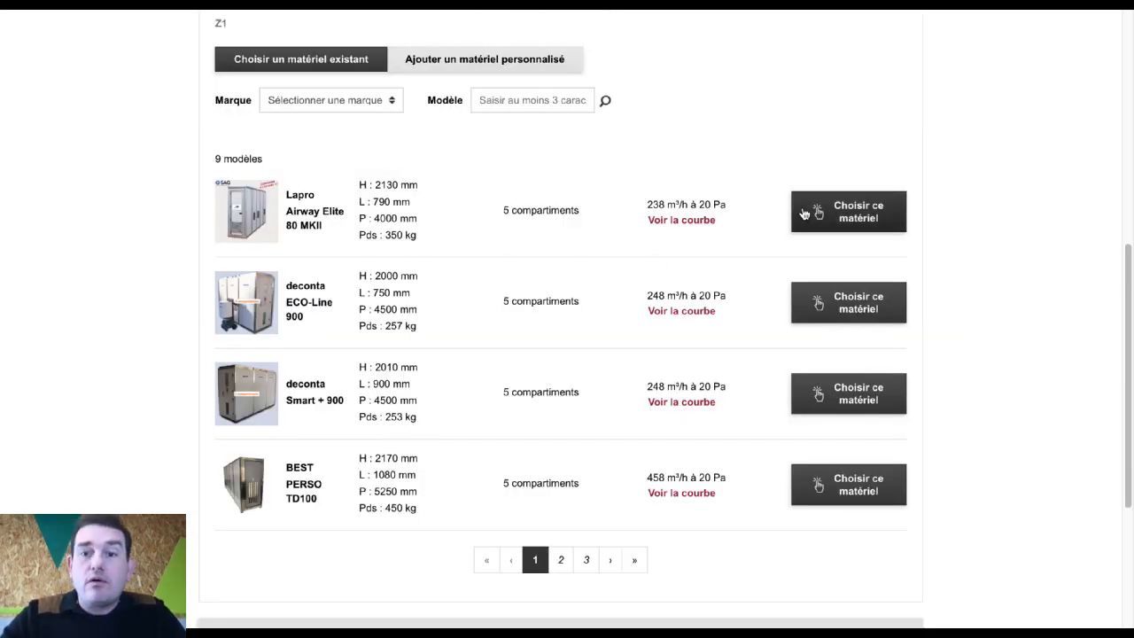
{"action": "left_click", "coordinate": [830, 218]}
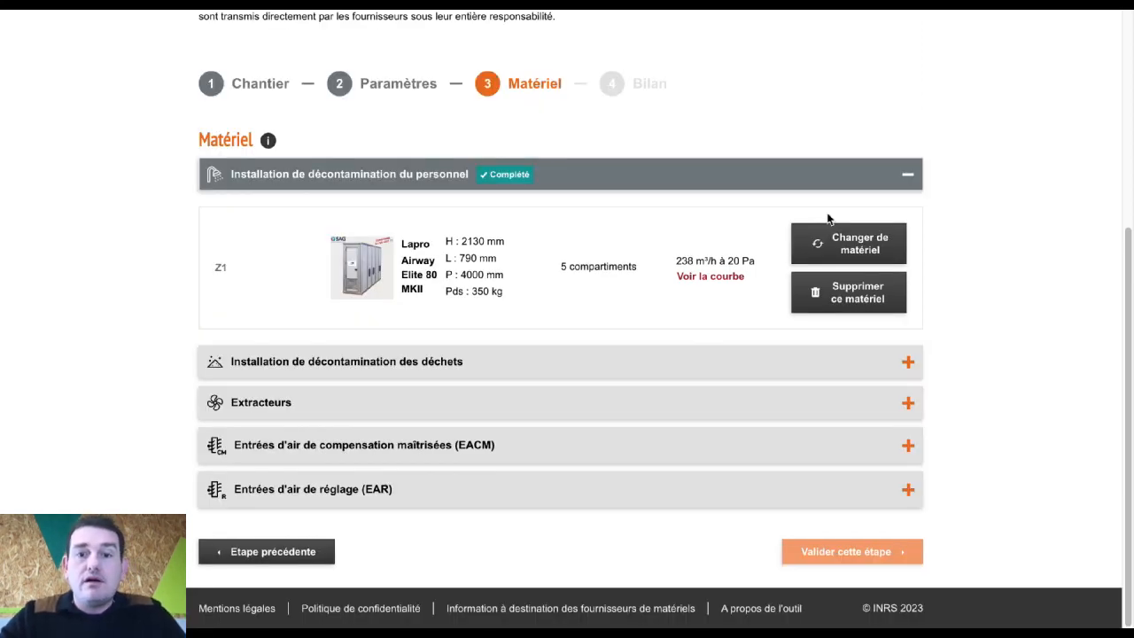
Step: View the airflow curve of the Lapro Airway Elite 80 MKII and remove this equipment from zone Z1
{"action": "left_click", "coordinate": [734, 275]}
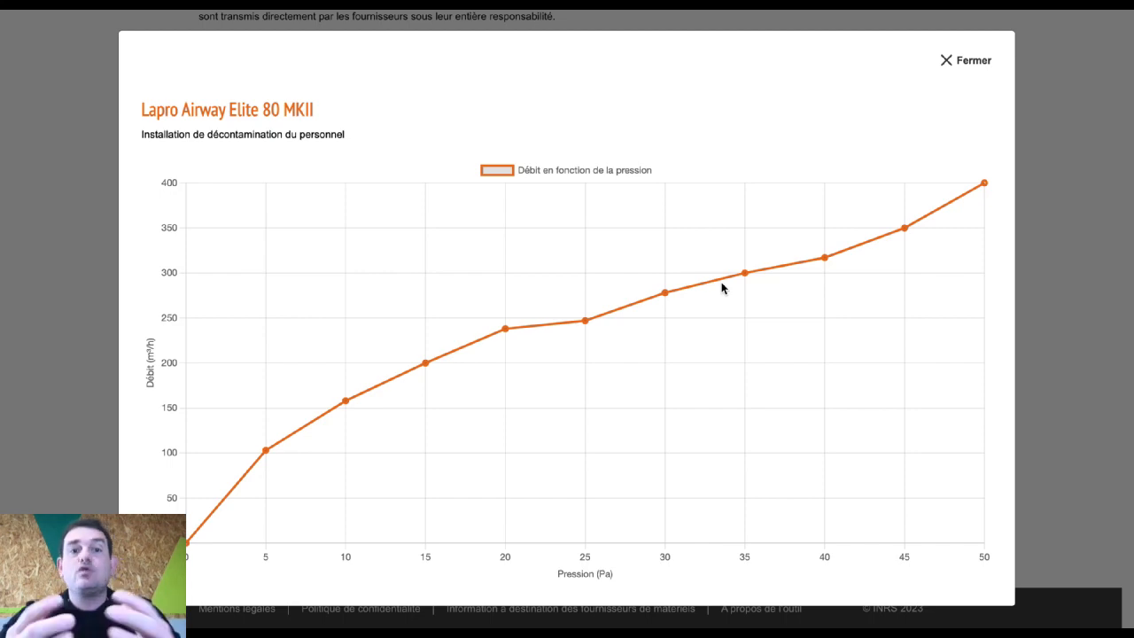
{"action": "left_click", "coordinate": [947, 68]}
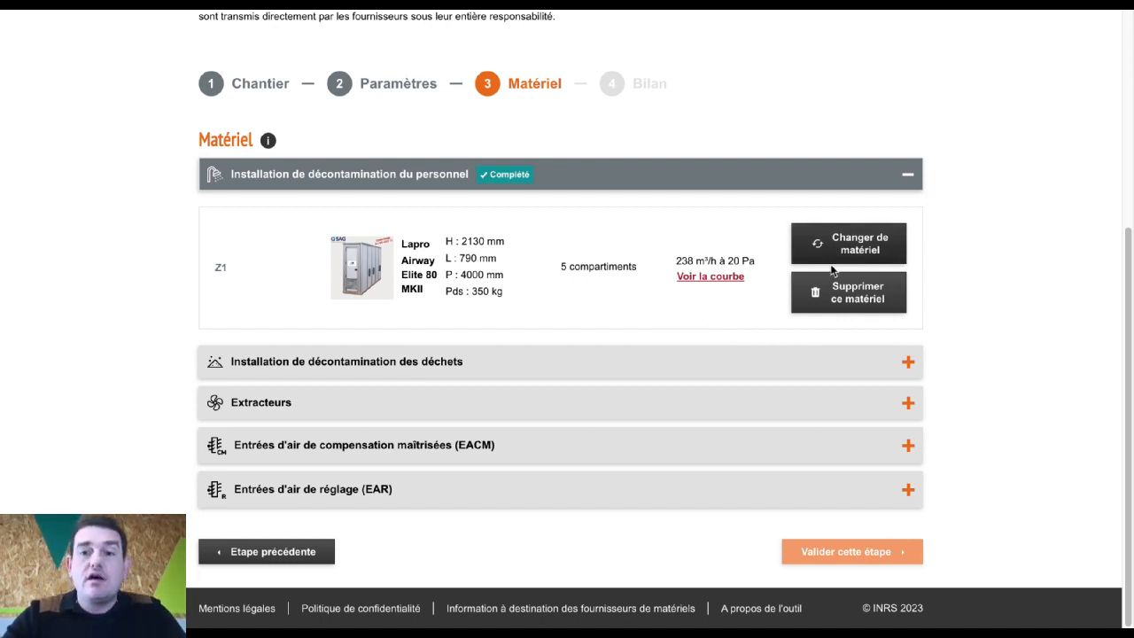
{"action": "left_click", "coordinate": [848, 296]}
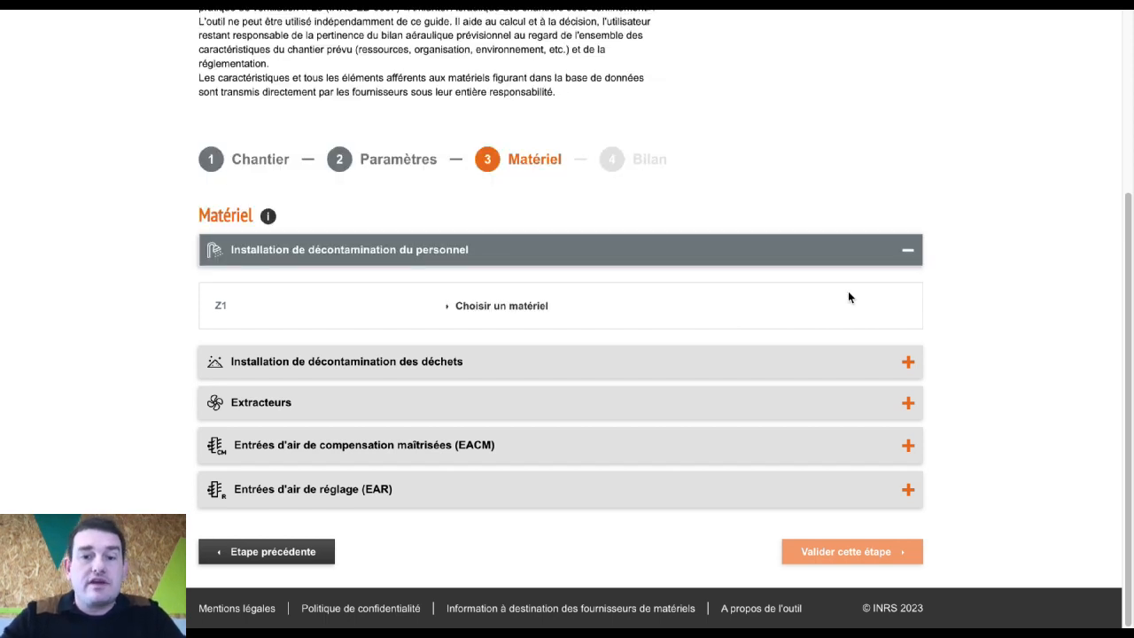
Step: Try to add a custom personnel decontamination installation named "dnjezqhbjkdf" for zone Z1
{"action": "left_click", "coordinate": [505, 306]}
{"action": "left_click", "coordinate": [501, 353]}
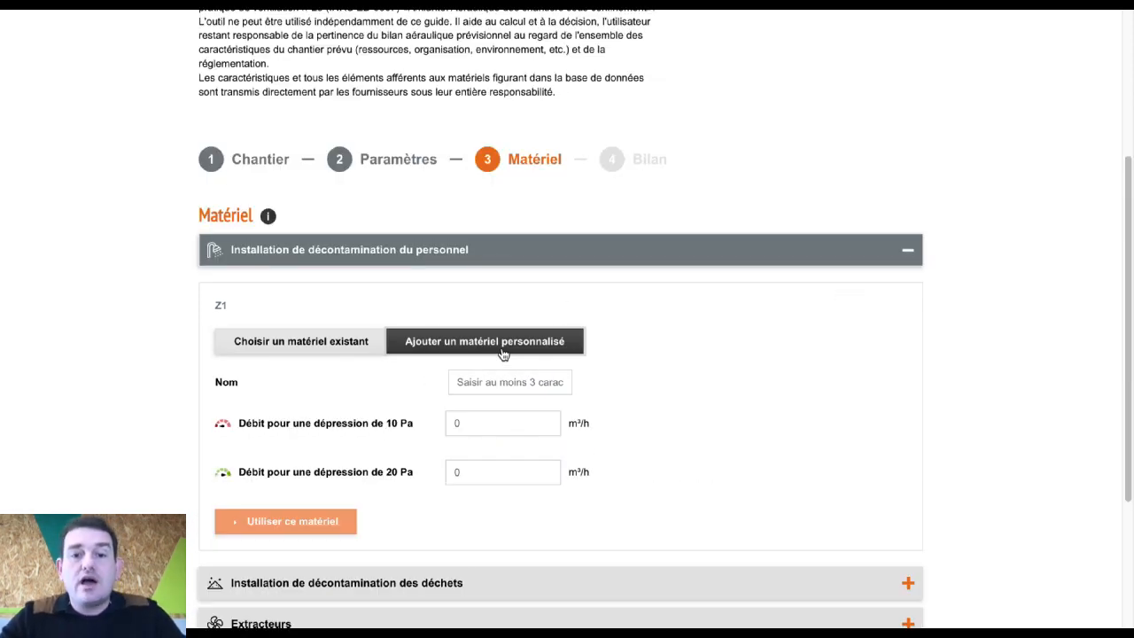
{"action": "left_click", "coordinate": [502, 382]}
{"action": "type", "text": "dnjezqhbjtdf"}
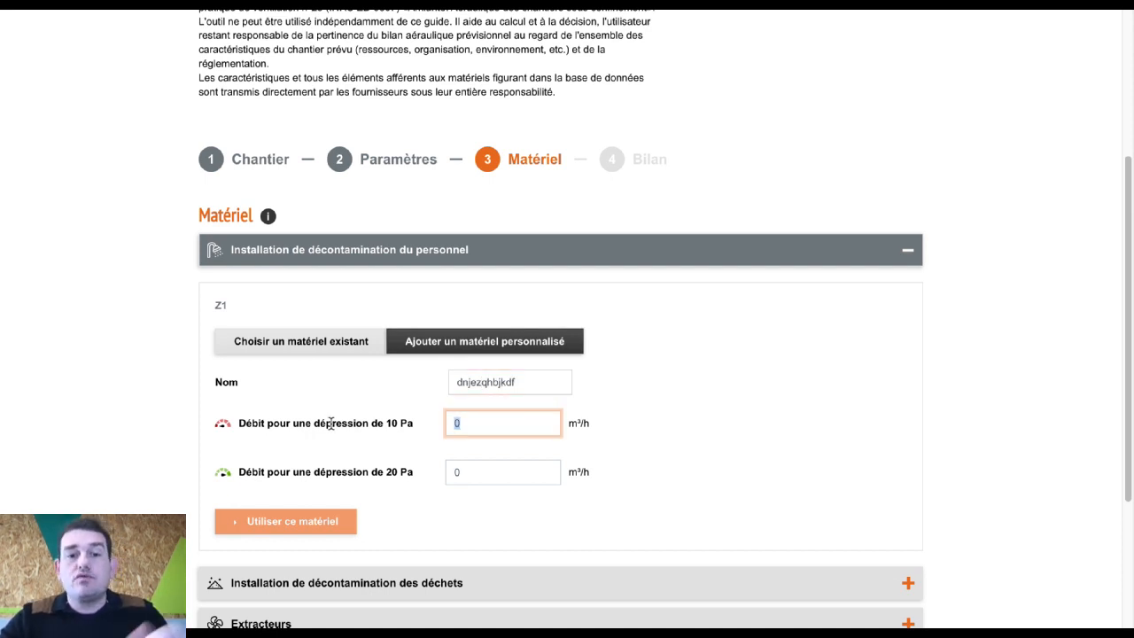
Step: Choose the existing deconta Smart + 900 model as the personnel decontamination installation for zone Z1
{"action": "left_click", "coordinate": [295, 347]}
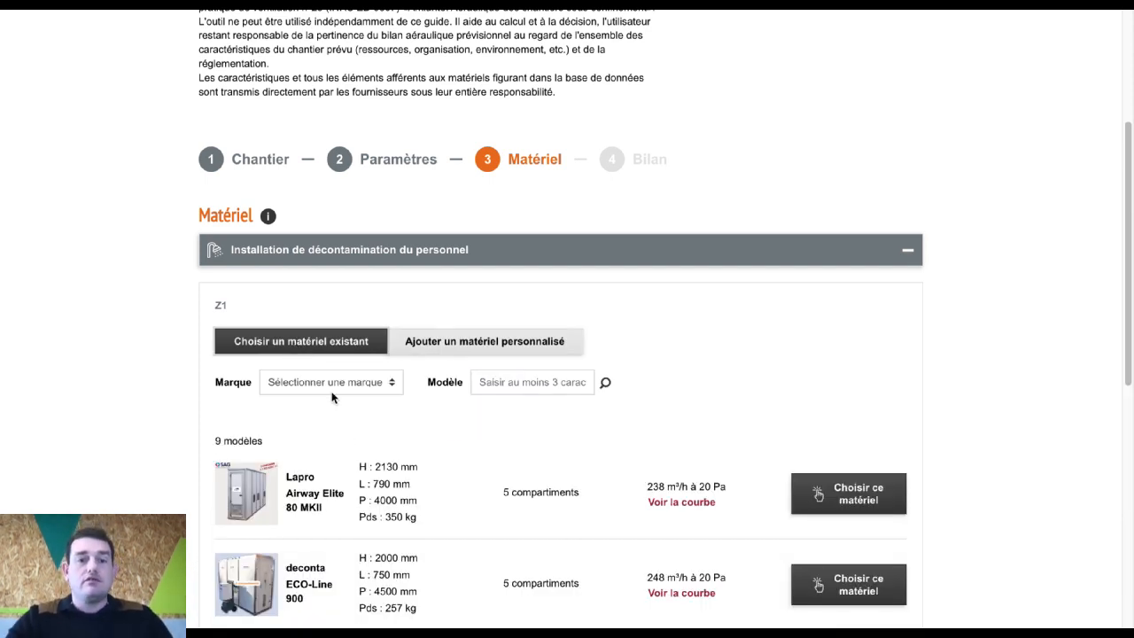
{"action": "scroll", "coordinate": [367, 512], "scroll_direction": "down", "scroll_amount": 2}
{"action": "scroll", "coordinate": [792, 510], "scroll_direction": "down", "scroll_amount": 1}
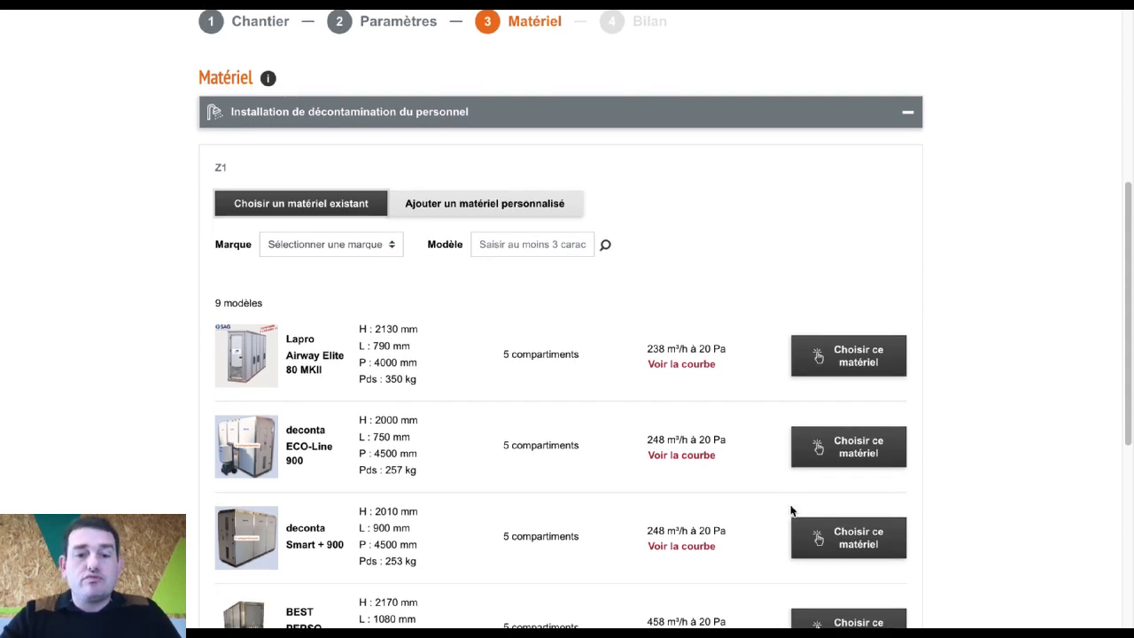
{"action": "left_click", "coordinate": [864, 536]}
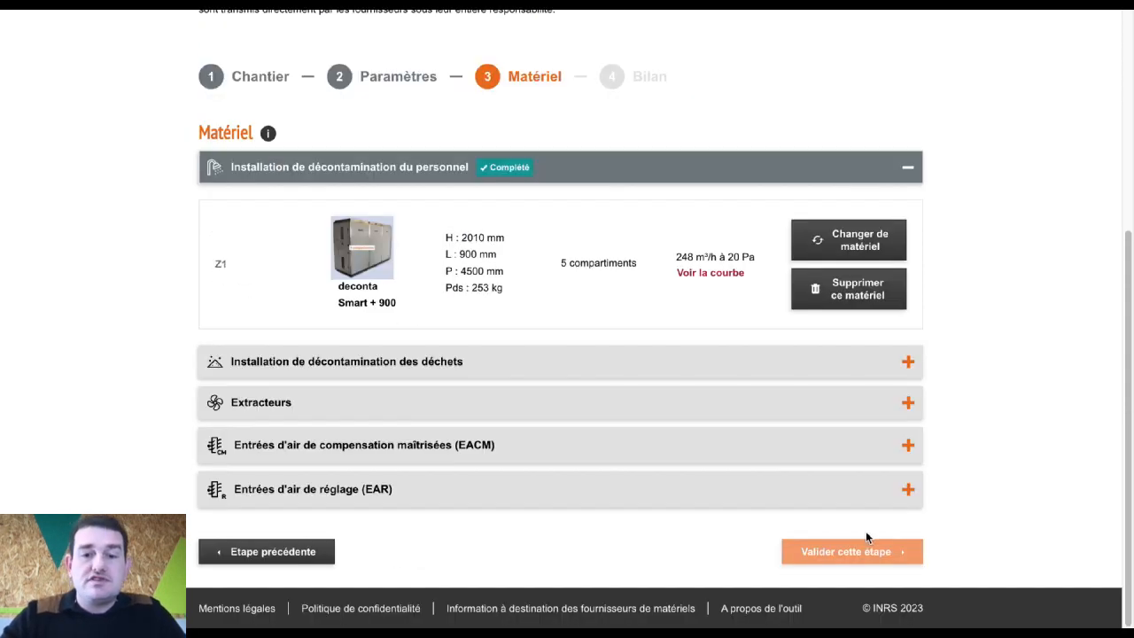
Step: Choose the deconta ECO-Line 1200 as the waste decontamination installation (Installation de décontamination des déchets) for zone Z2
{"action": "left_click", "coordinate": [395, 367]}
{"action": "left_click", "coordinate": [510, 426]}
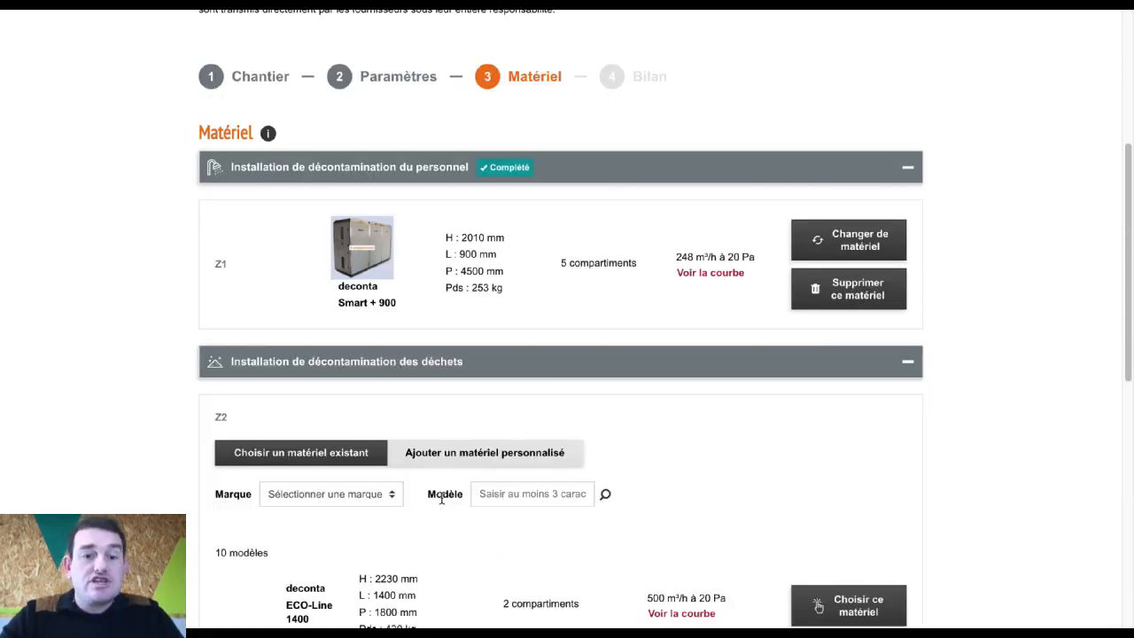
{"action": "scroll", "coordinate": [441, 496], "scroll_direction": "down", "scroll_amount": 5}
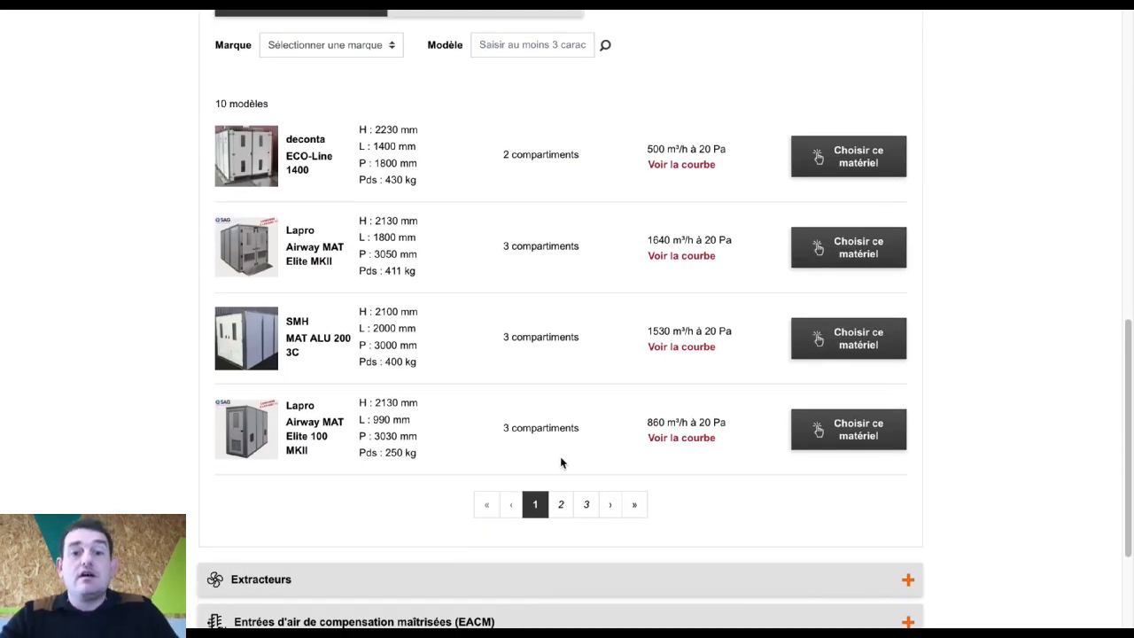
{"action": "left_click", "coordinate": [585, 504]}
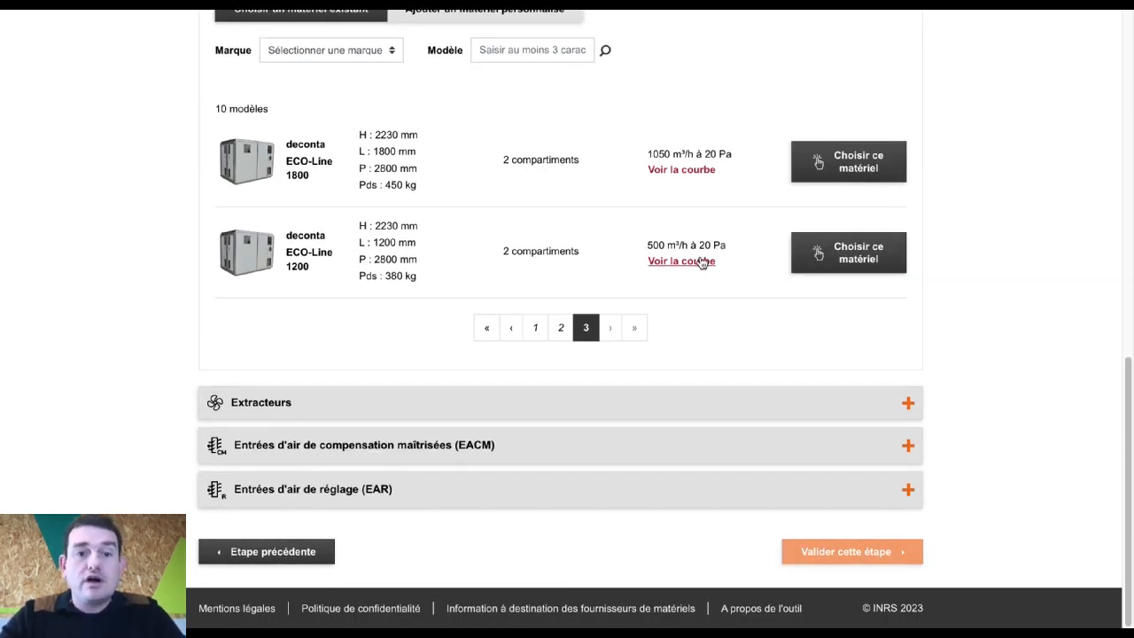
{"action": "left_click", "coordinate": [853, 257]}
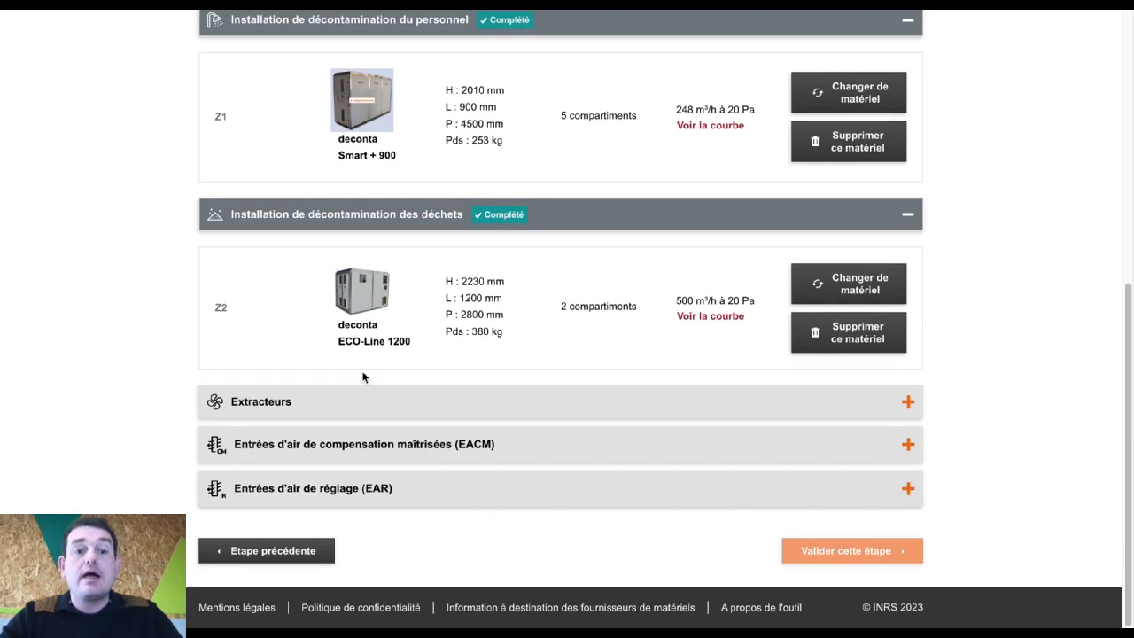
Step: Choose the Lapro EV1600-F from the existing equipment as the main extractor model
{"action": "left_click", "coordinate": [417, 404]}
{"action": "scroll", "coordinate": [514, 435], "scroll_direction": "down", "scroll_amount": 2}
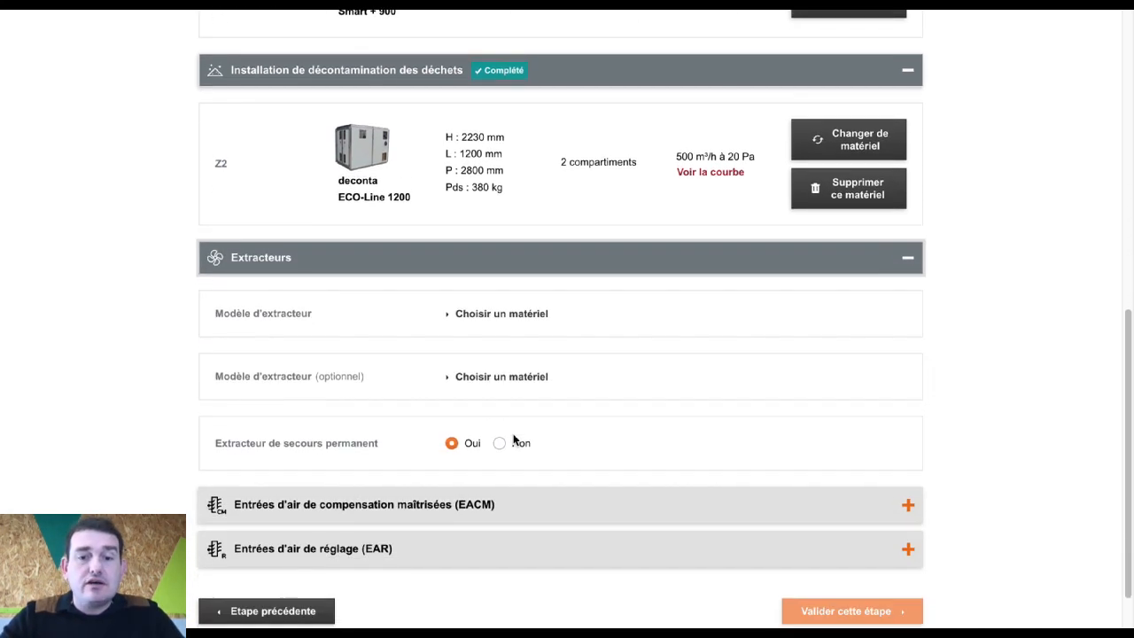
{"action": "left_click", "coordinate": [505, 314]}
{"action": "scroll", "coordinate": [519, 470], "scroll_direction": "down", "scroll_amount": 10}
{"action": "scroll", "coordinate": [518, 469], "scroll_direction": "up", "scroll_amount": 3}
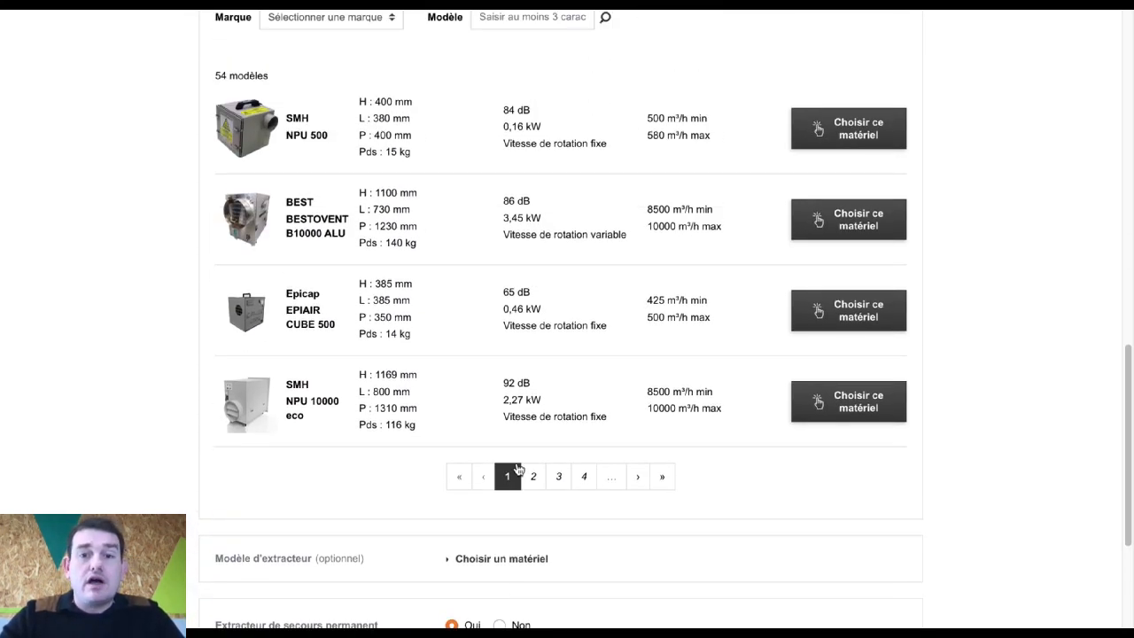
{"action": "left_click", "coordinate": [557, 478]}
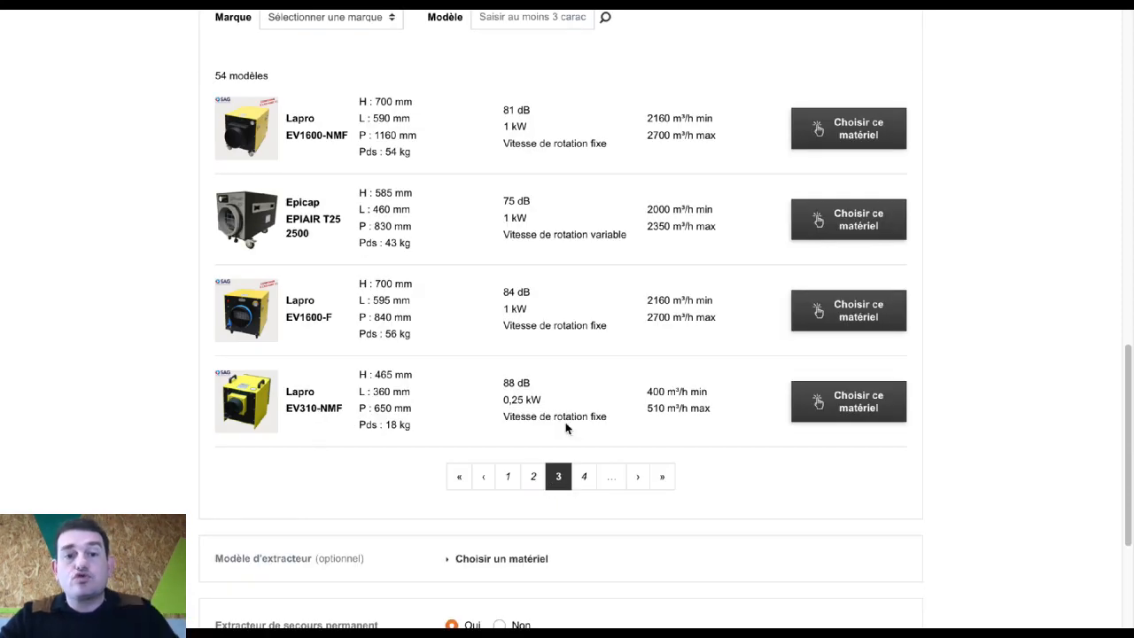
{"action": "scroll", "coordinate": [565, 421], "scroll_direction": "up", "scroll_amount": 1}
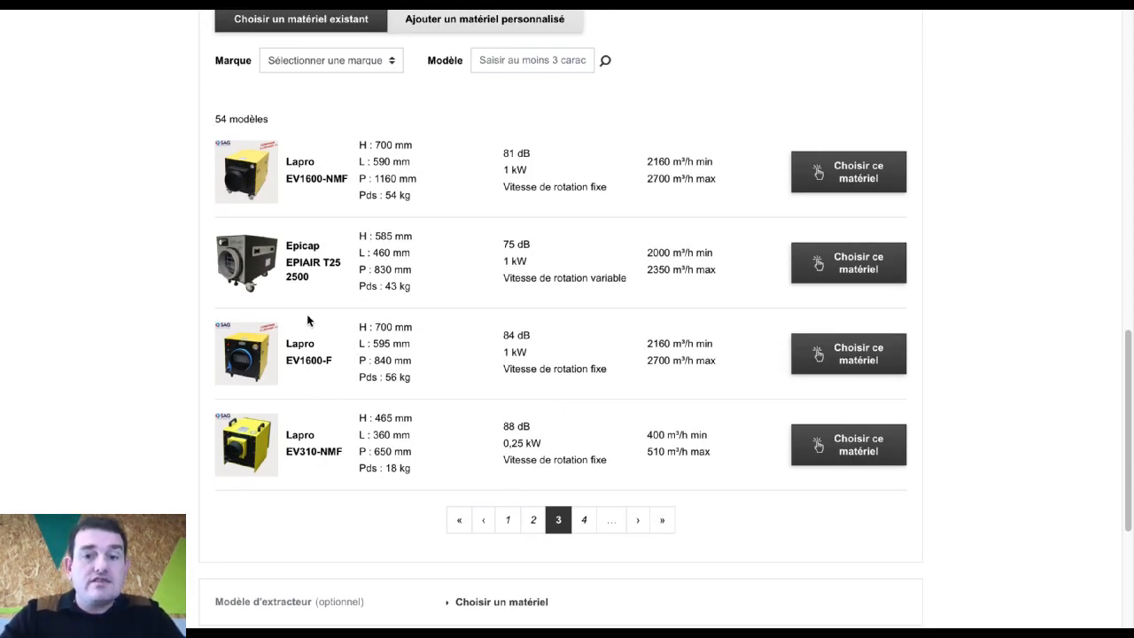
{"action": "left_click", "coordinate": [828, 357]}
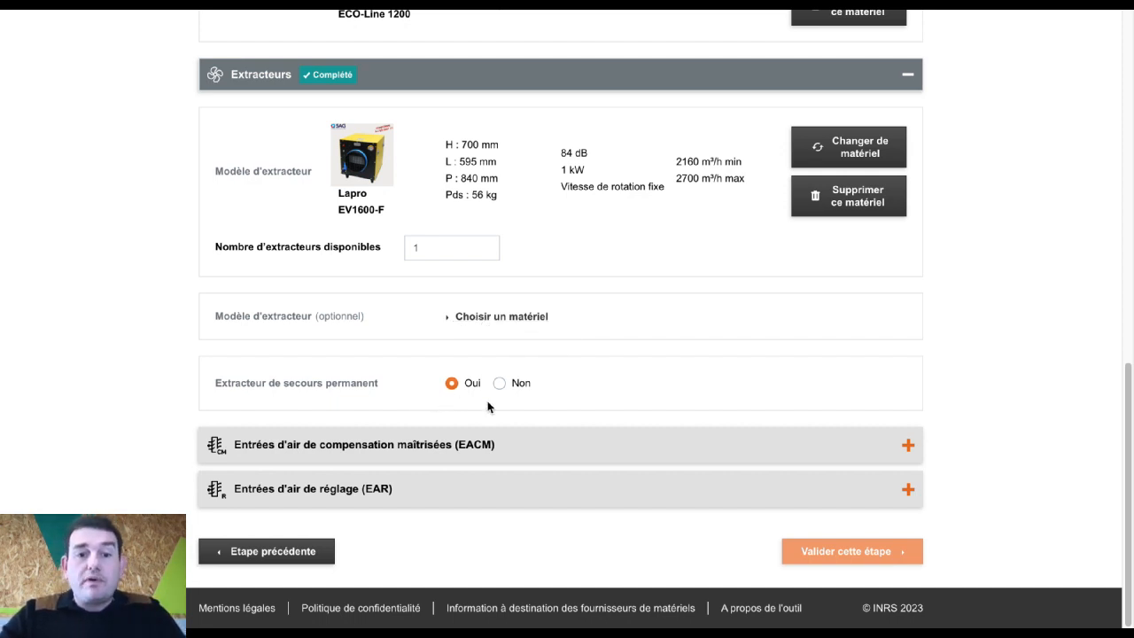
Step: Choose the BEST EAR-EAC 315 as the model for the controlled compensation air inlets (EACM)
{"action": "left_click", "coordinate": [494, 450]}
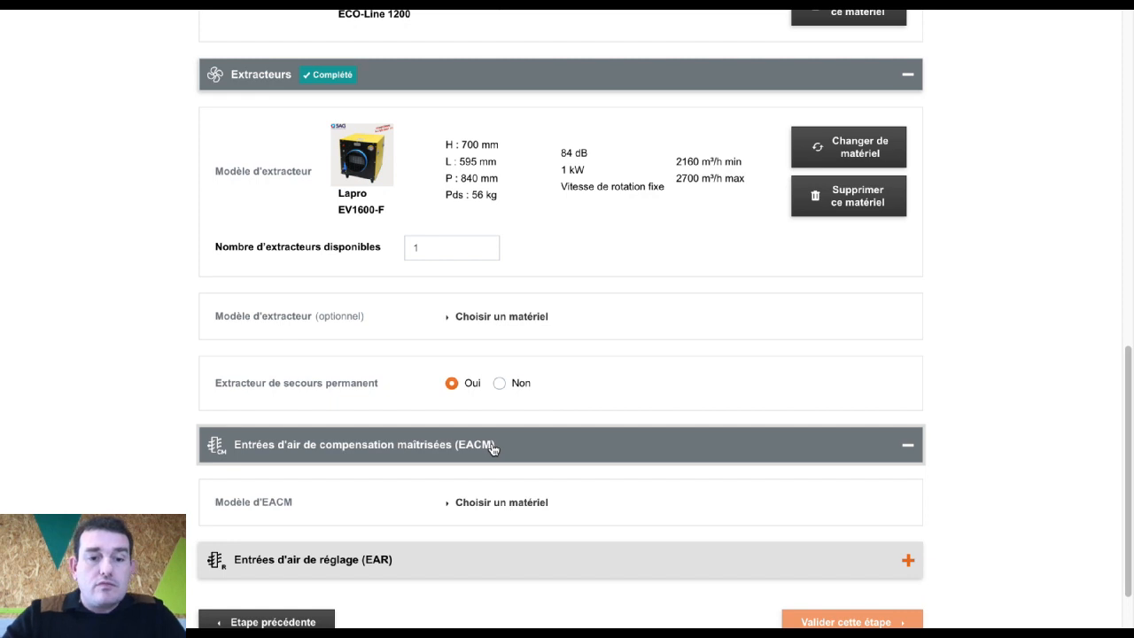
{"action": "scroll", "coordinate": [494, 449], "scroll_direction": "down", "scroll_amount": 1}
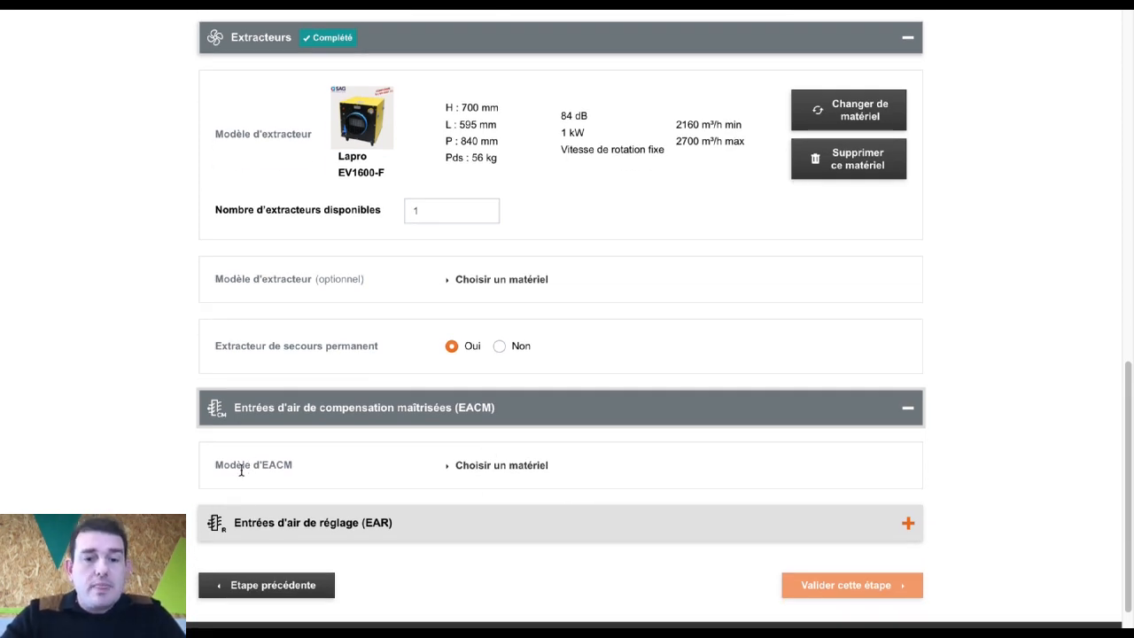
{"action": "left_click", "coordinate": [497, 465]}
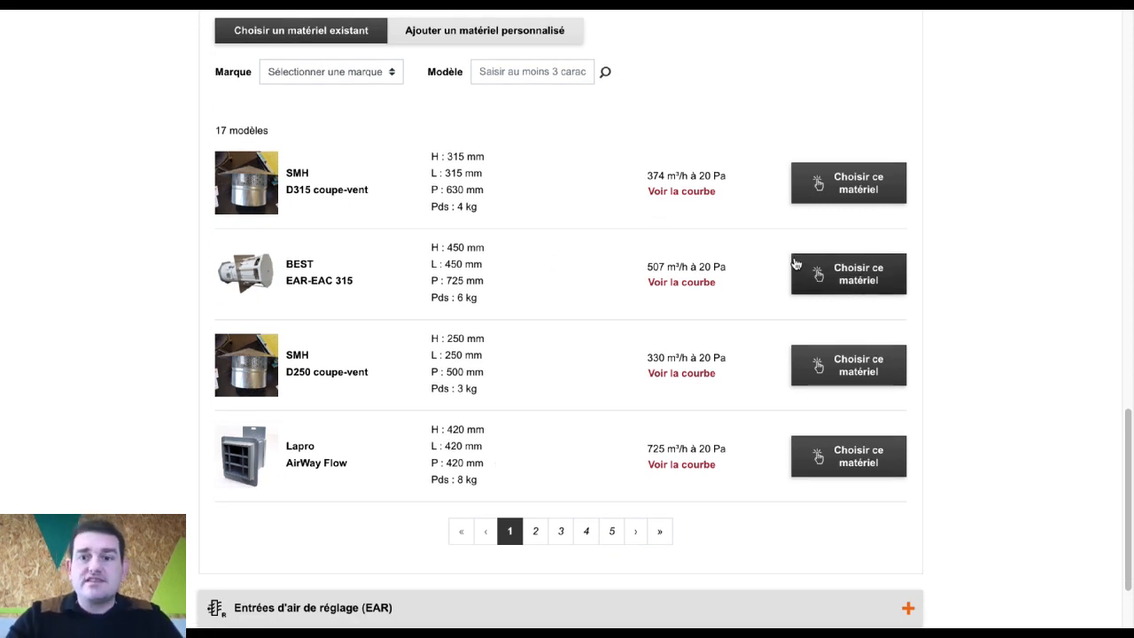
{"action": "left_click", "coordinate": [858, 286]}
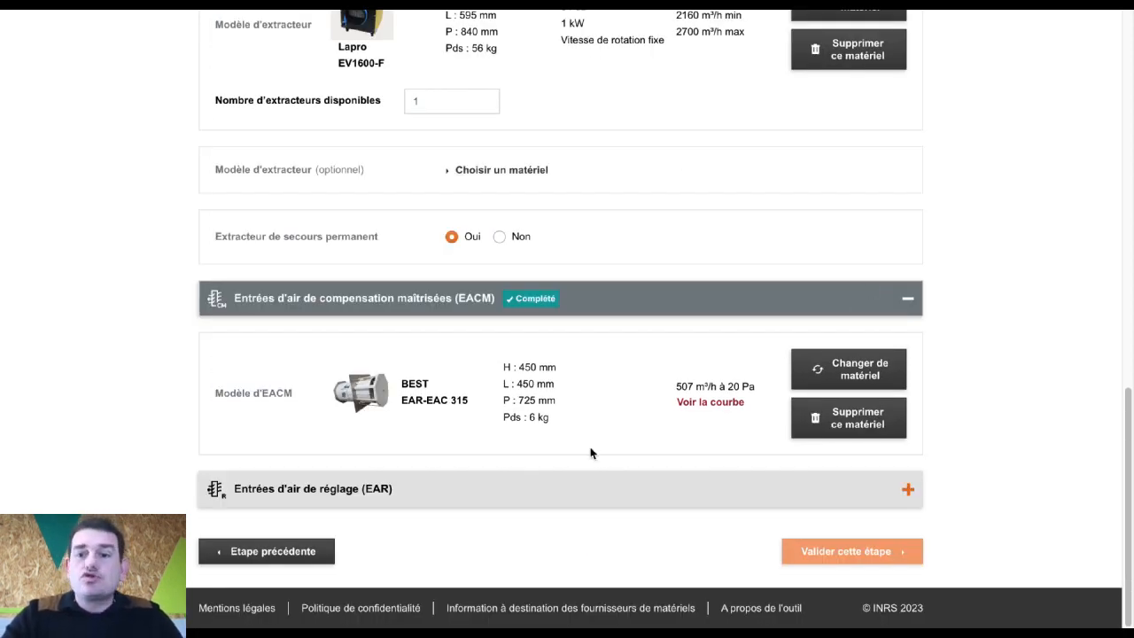
Step: Choose the SMH Registre D315 as the model for the regulating air inlets (EAR)
{"action": "left_click", "coordinate": [414, 494]}
{"action": "left_click", "coordinate": [489, 502]}
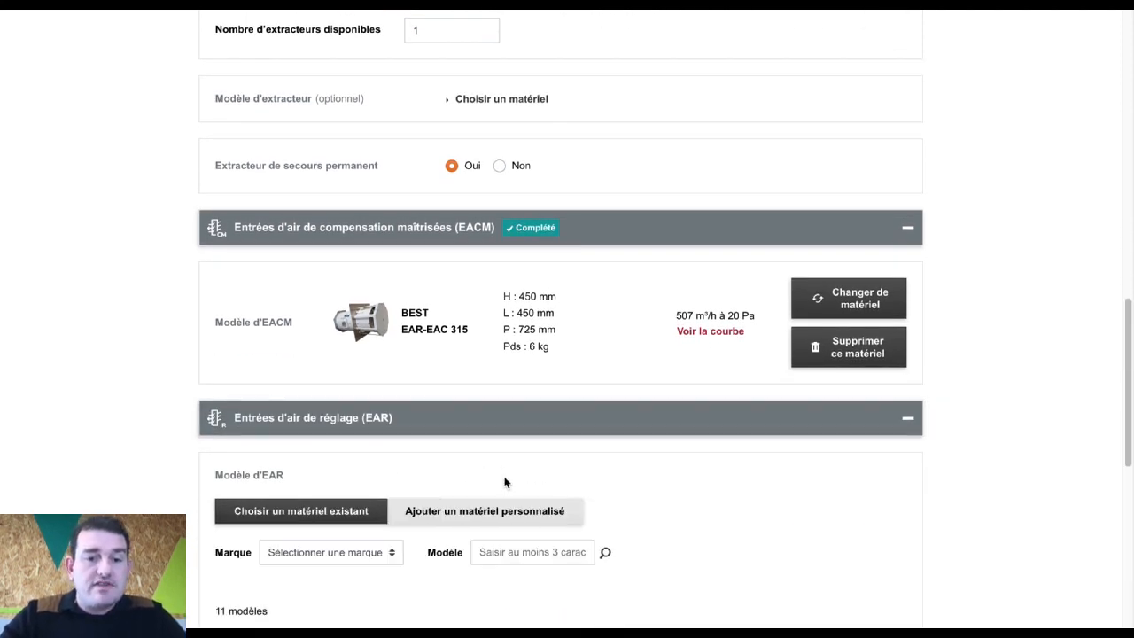
{"action": "scroll", "coordinate": [504, 478], "scroll_direction": "down", "scroll_amount": 3}
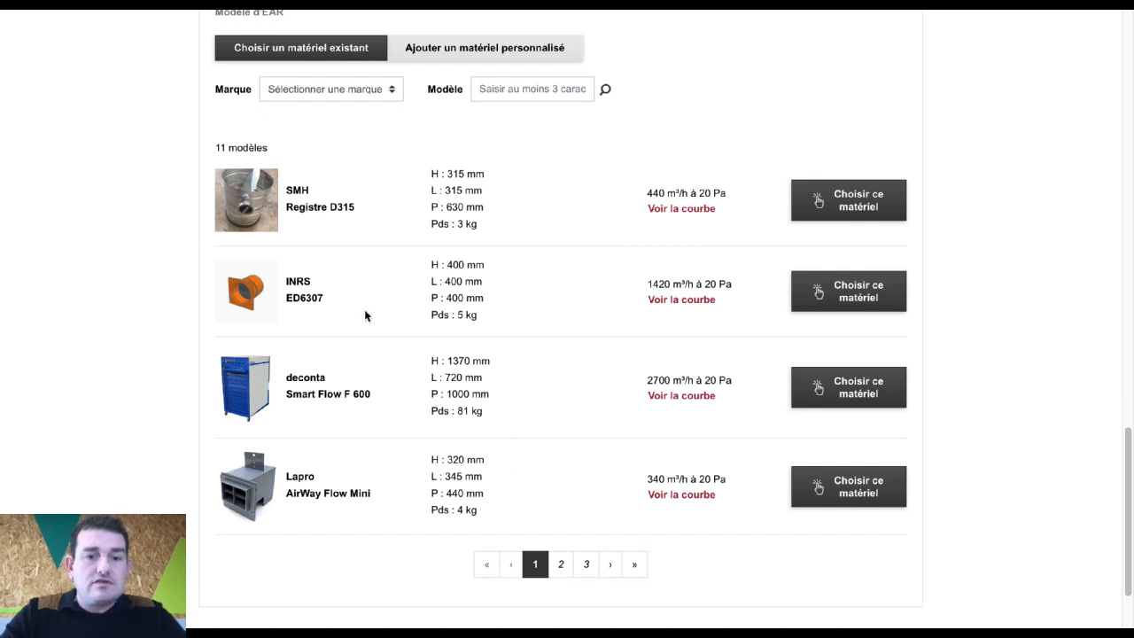
{"action": "left_click", "coordinate": [817, 201]}
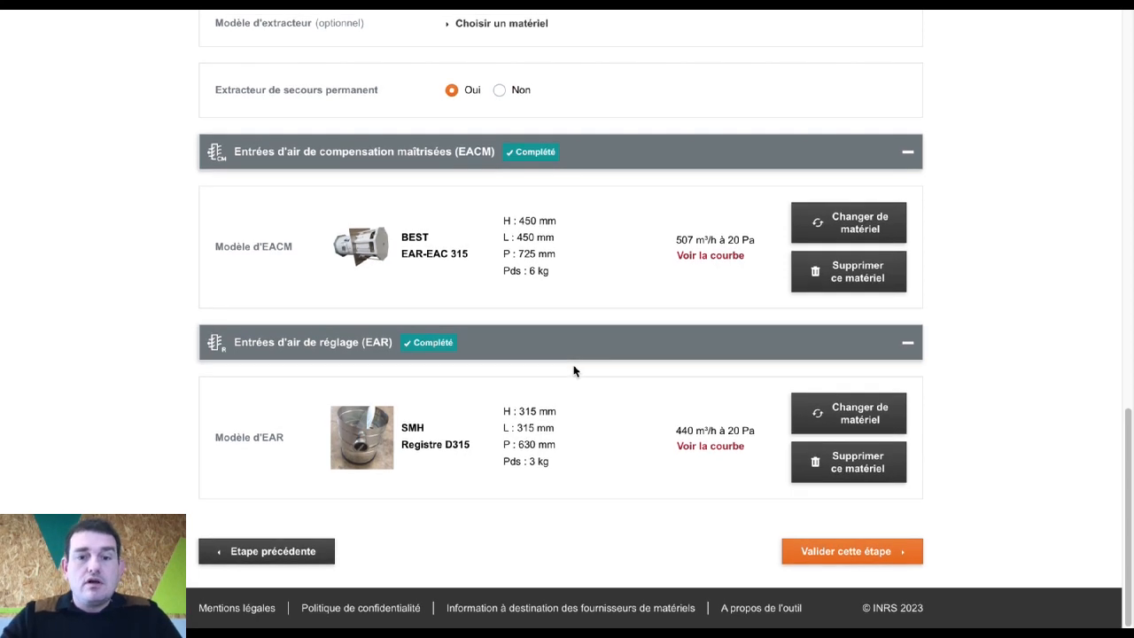
Step: Check the selected equipment, validate the Matériel stage and review the overall airflow balance with its extractors and air inlets
{"action": "scroll", "coordinate": [705, 483], "scroll_direction": "up", "scroll_amount": 5}
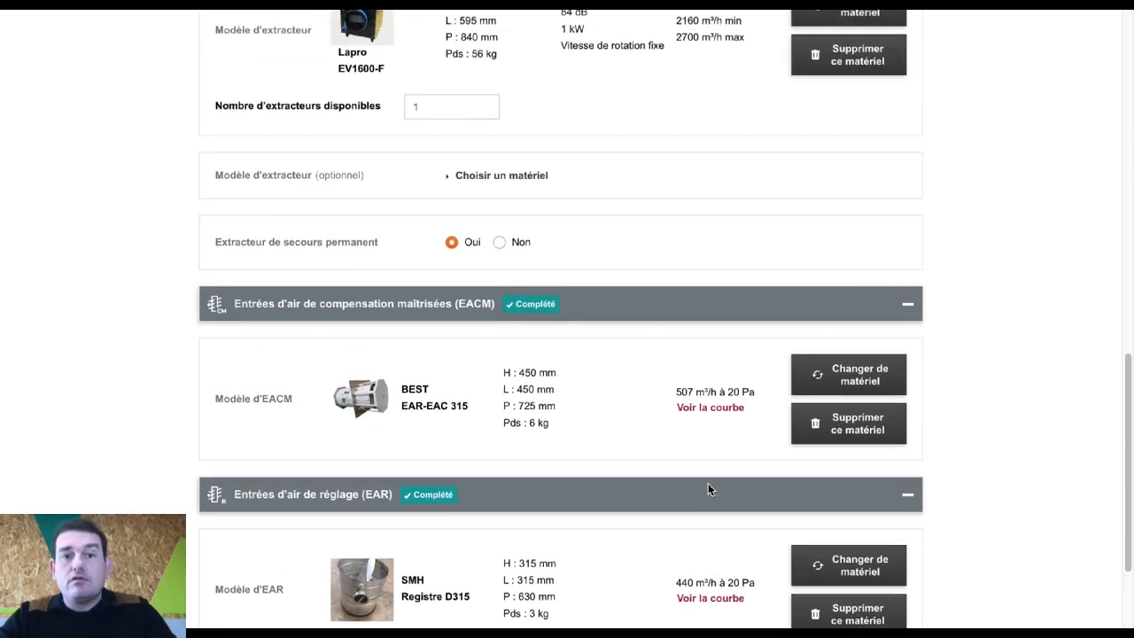
{"action": "scroll", "coordinate": [709, 489], "scroll_direction": "down", "scroll_amount": 5}
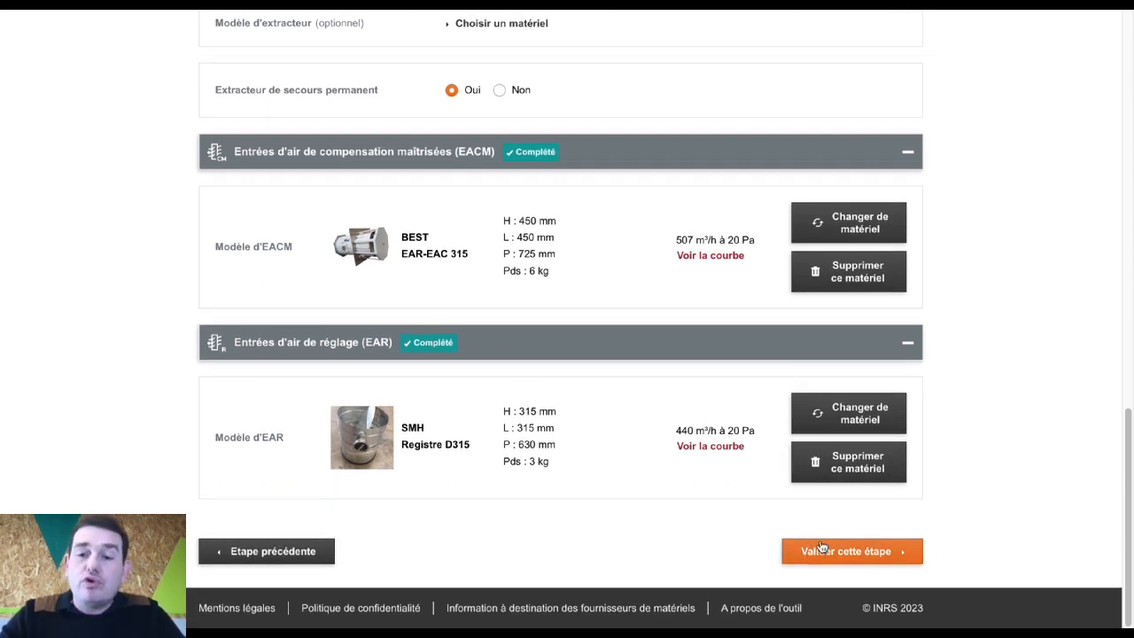
{"action": "left_click", "coordinate": [824, 551]}
{"action": "scroll", "coordinate": [824, 554], "scroll_direction": "down", "scroll_amount": 4}
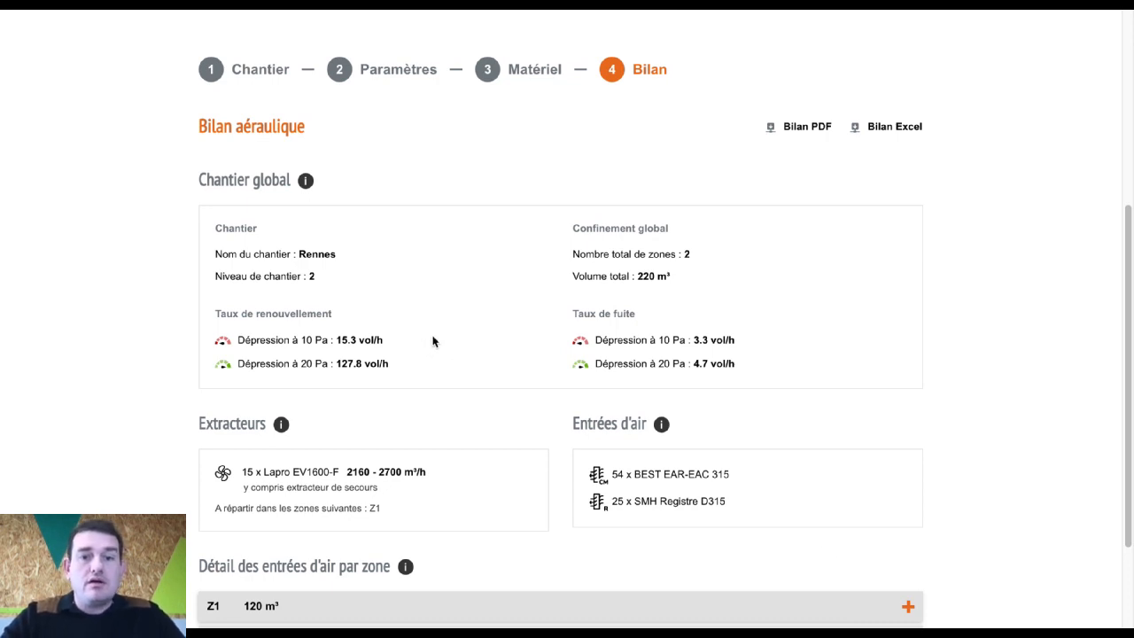
{"action": "scroll", "coordinate": [453, 380], "scroll_direction": "down", "scroll_amount": 1}
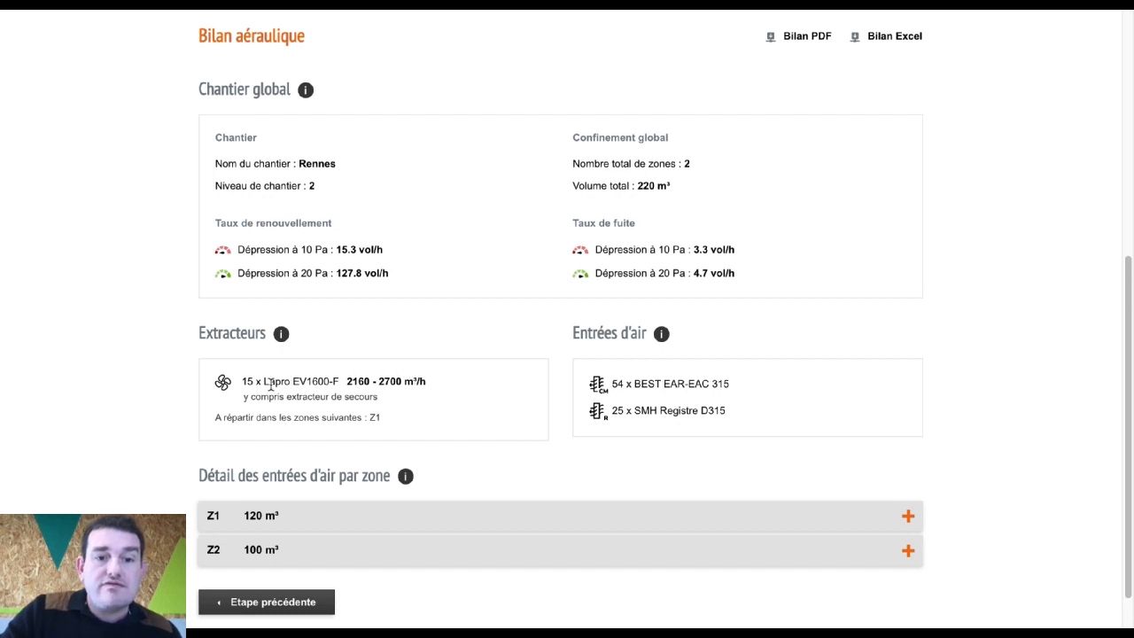
Step: Check the number of extractors, and expand the air inlet details of zones Z1 and Z2 to examine them
{"action": "left_click_drag", "start_coordinate": [251, 381], "coordinate": [243, 383]}
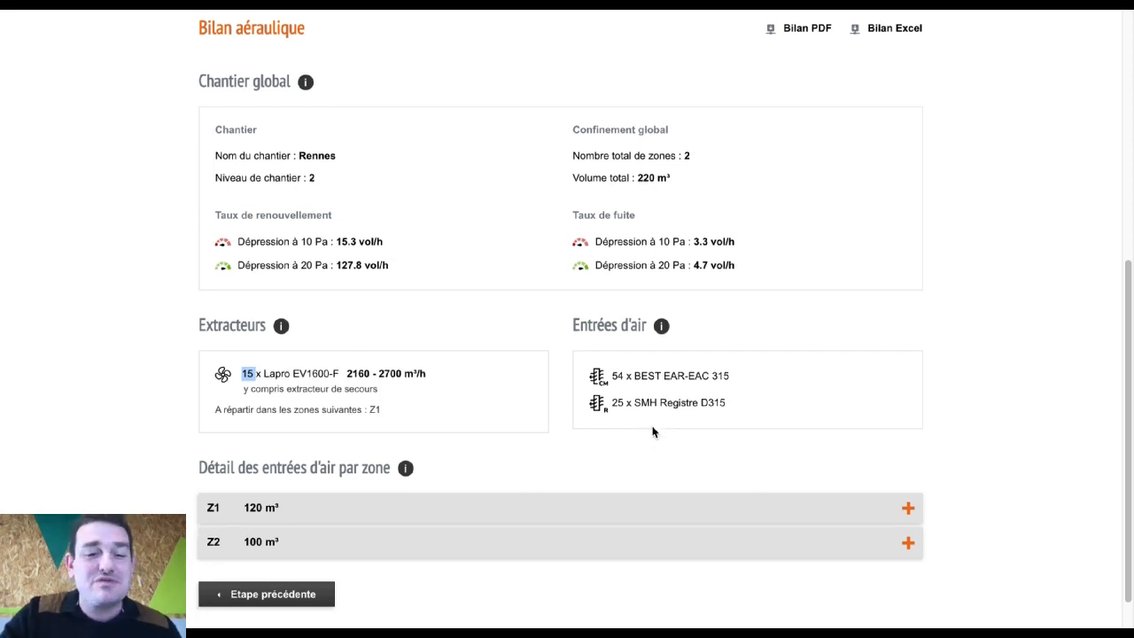
{"action": "scroll", "coordinate": [653, 431], "scroll_direction": "down", "scroll_amount": 2}
{"action": "left_click", "coordinate": [828, 471]}
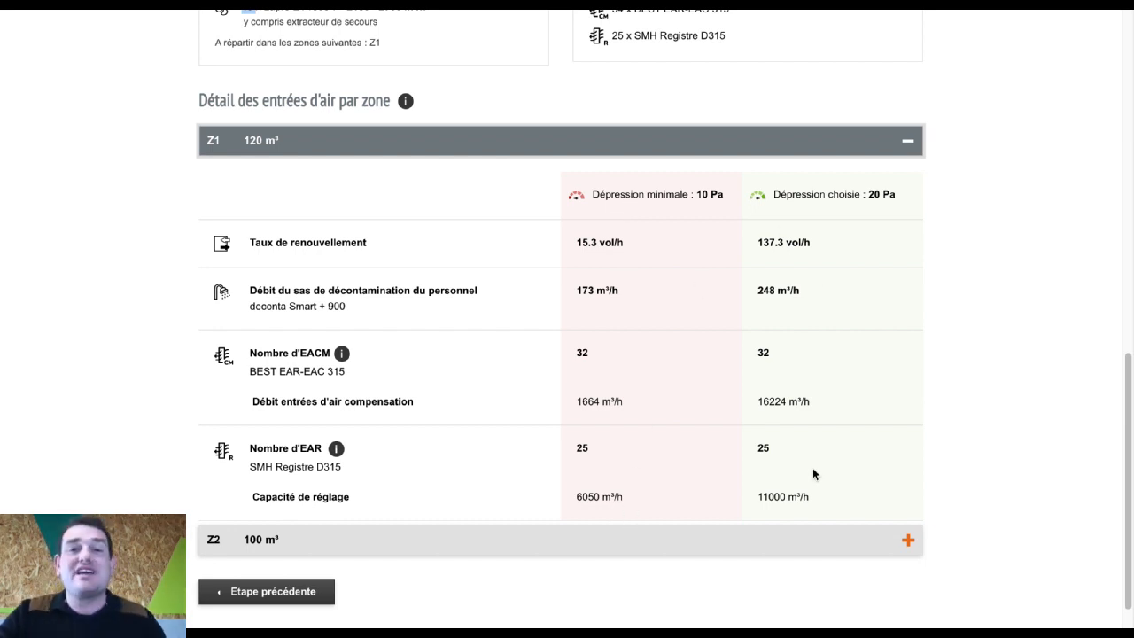
{"action": "scroll", "coordinate": [813, 474], "scroll_direction": "down", "scroll_amount": 1}
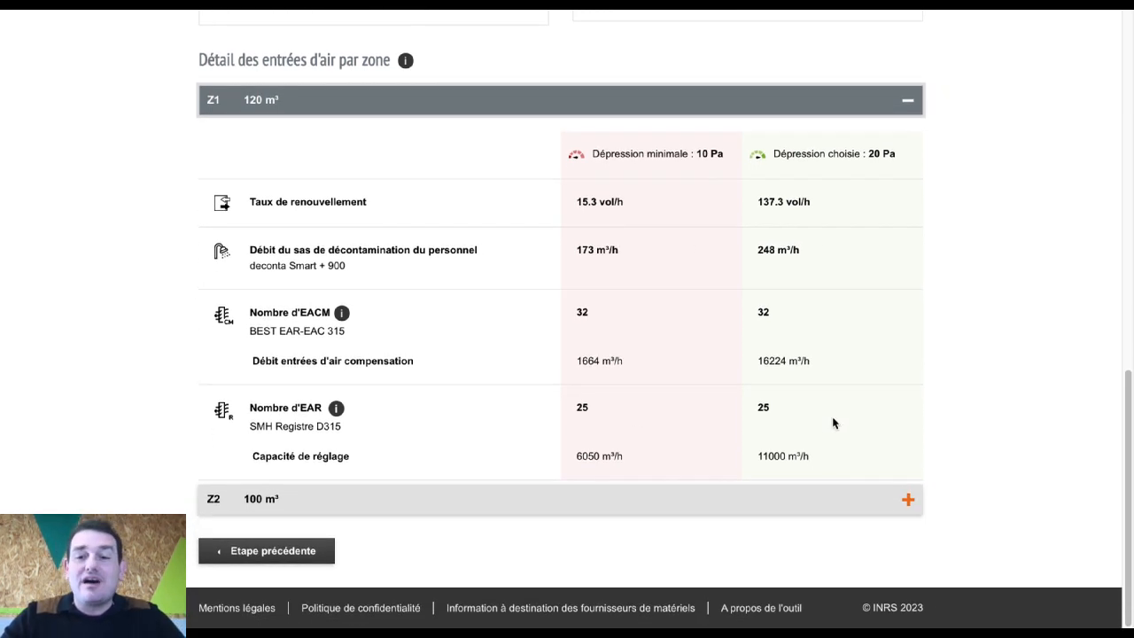
{"action": "left_click", "coordinate": [864, 498]}
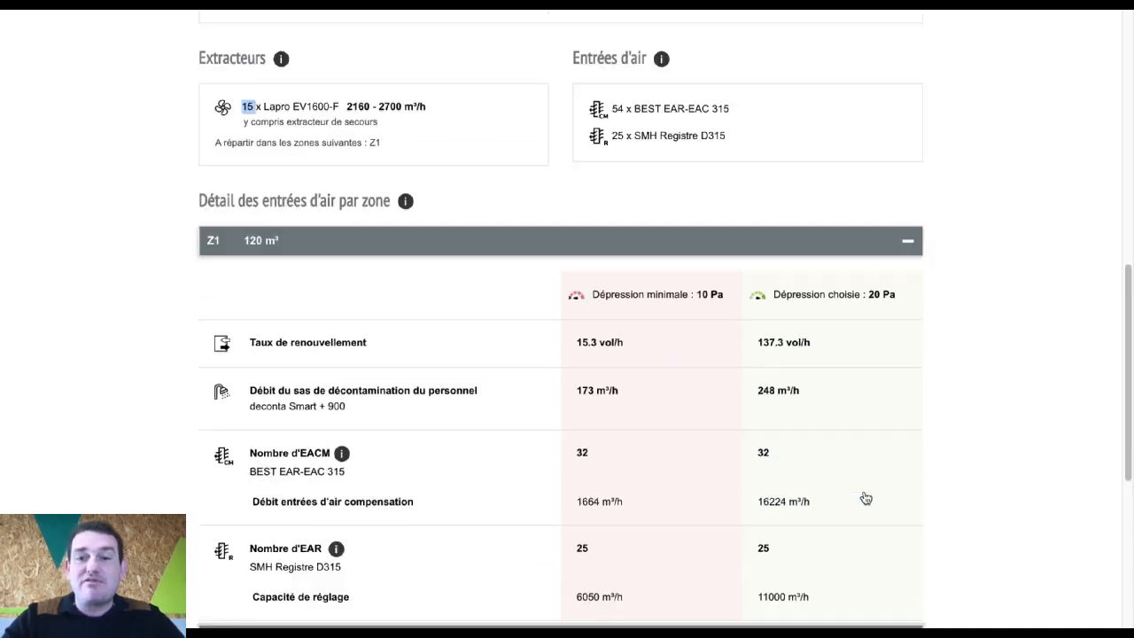
{"action": "scroll", "coordinate": [866, 498], "scroll_direction": "down", "scroll_amount": 3}
{"action": "scroll", "coordinate": [866, 498], "scroll_direction": "up", "scroll_amount": 3}
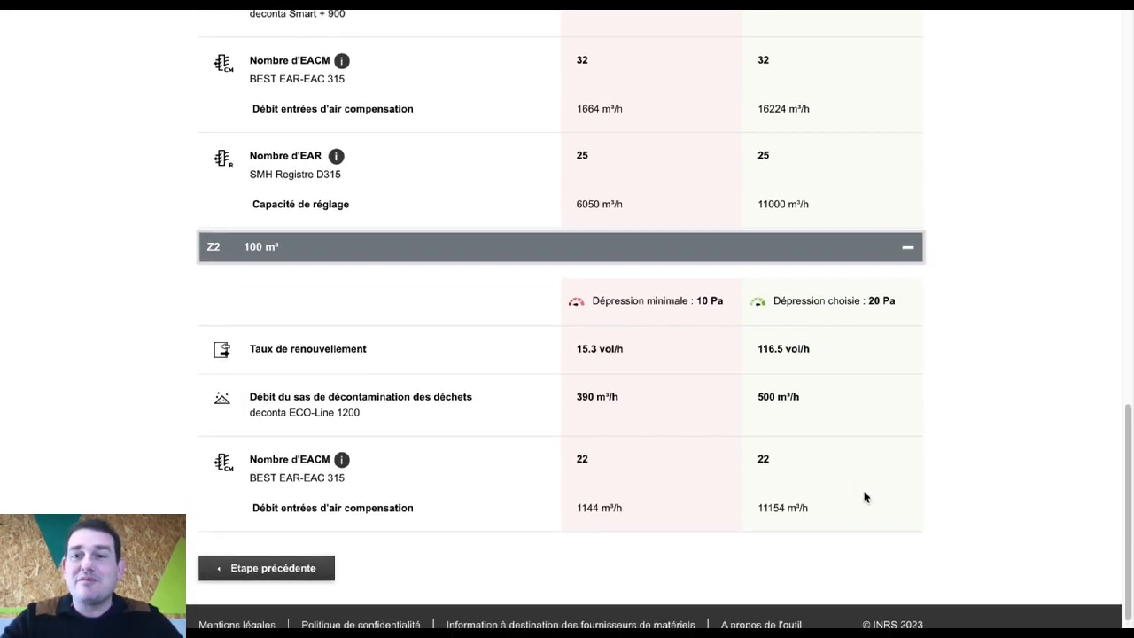
Step: Export the airflow balance as a PDF and review its global site summary and air inlet details per zone
{"action": "scroll", "coordinate": [866, 498], "scroll_direction": "up", "scroll_amount": 10}
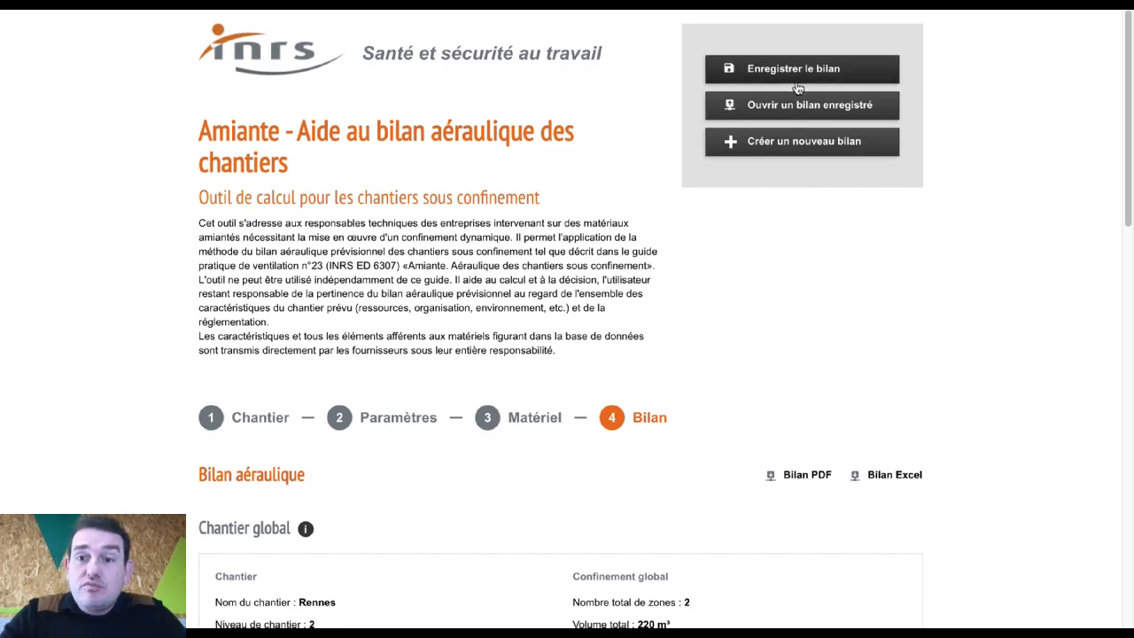
{"action": "scroll", "coordinate": [816, 412], "scroll_direction": "down", "scroll_amount": 1}
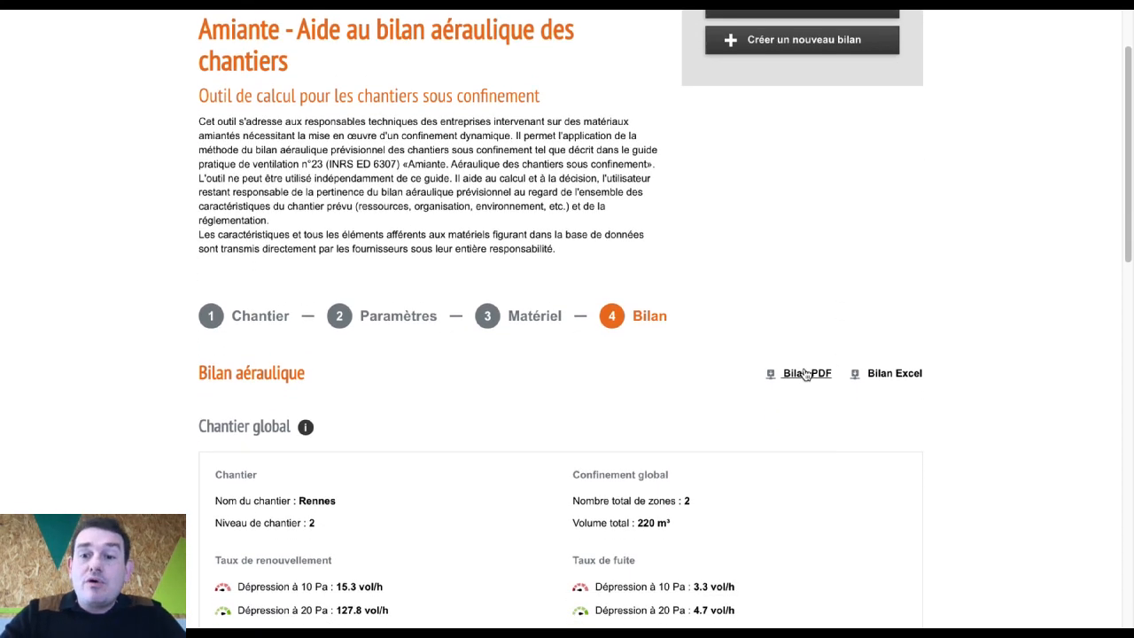
{"action": "left_click", "coordinate": [804, 372]}
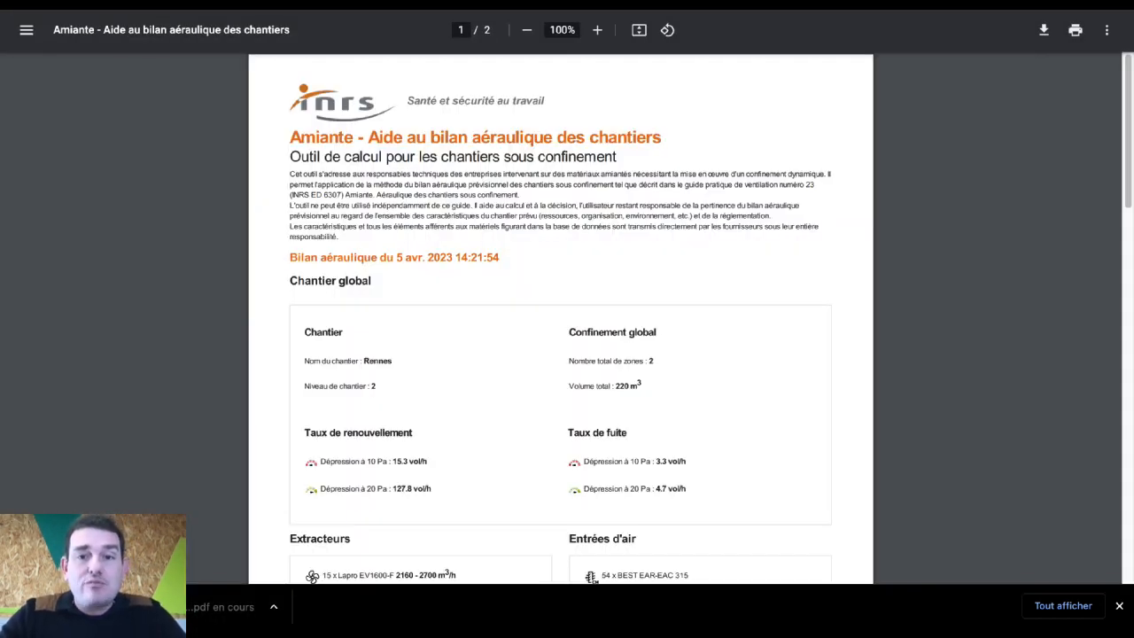
{"action": "scroll", "coordinate": [349, 517], "scroll_direction": "down", "scroll_amount": 2}
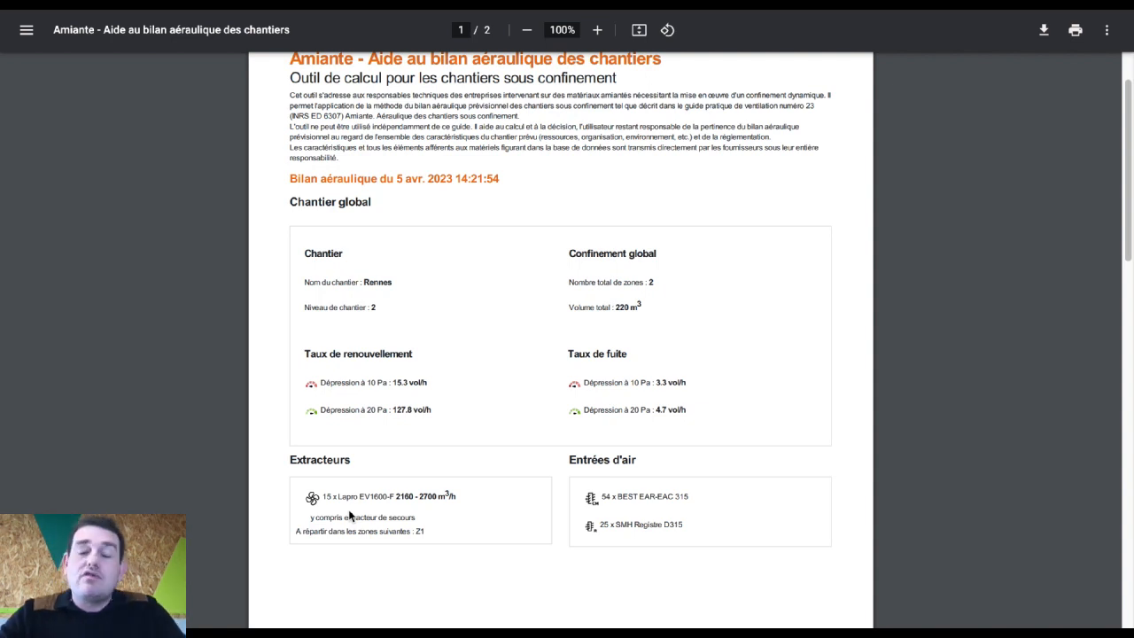
{"action": "scroll", "coordinate": [350, 517], "scroll_direction": "down", "scroll_amount": 5}
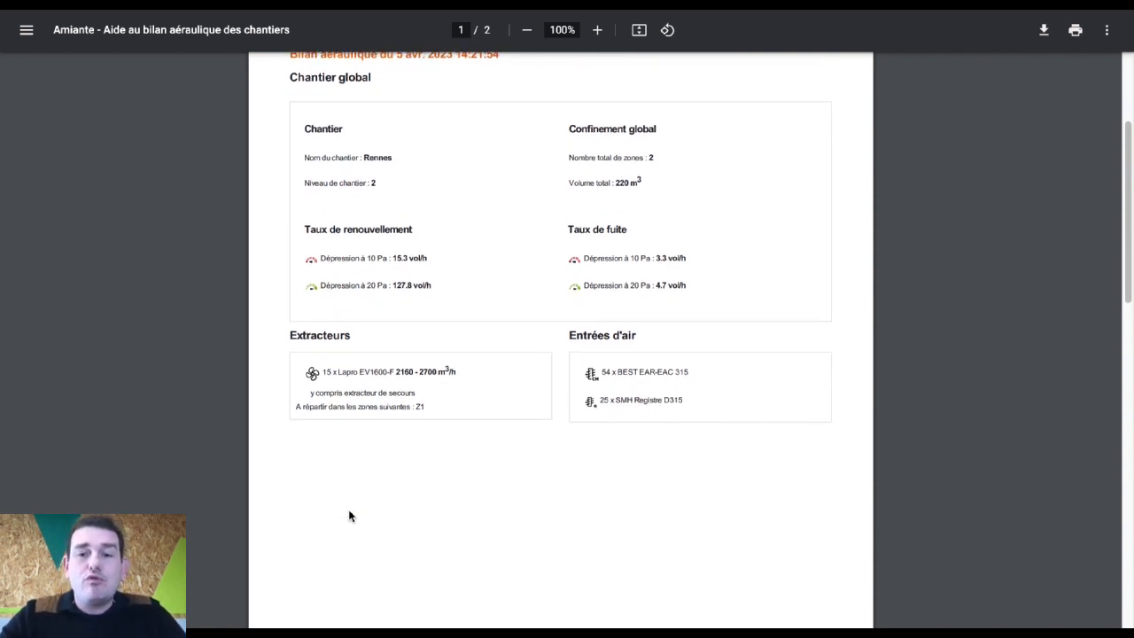
{"action": "scroll", "coordinate": [349, 517], "scroll_direction": "down", "scroll_amount": 4}
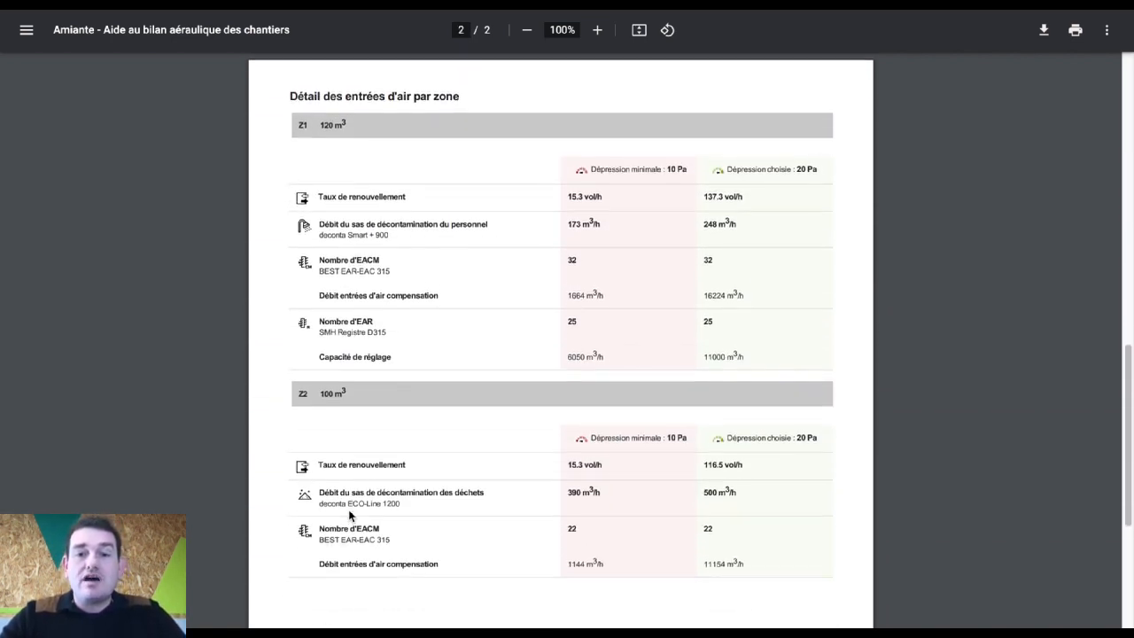